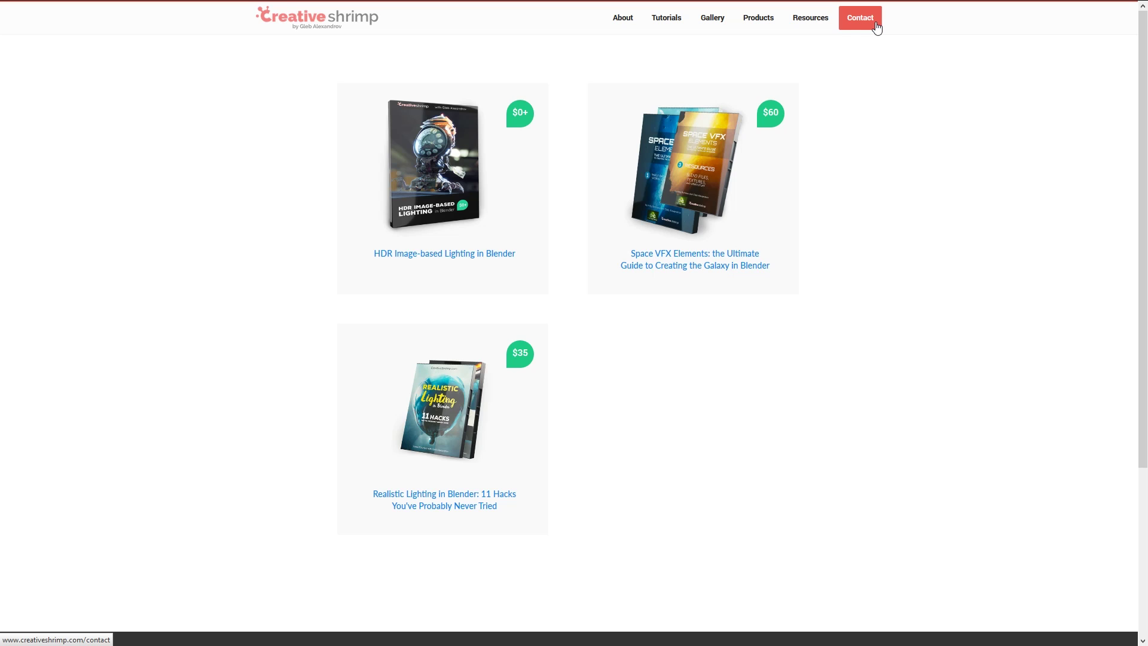
# - Open the Space VFX Elements course's purchase page and make the checkout a gift
pyautogui.click(695, 149)
pyautogui.click(513, 422)
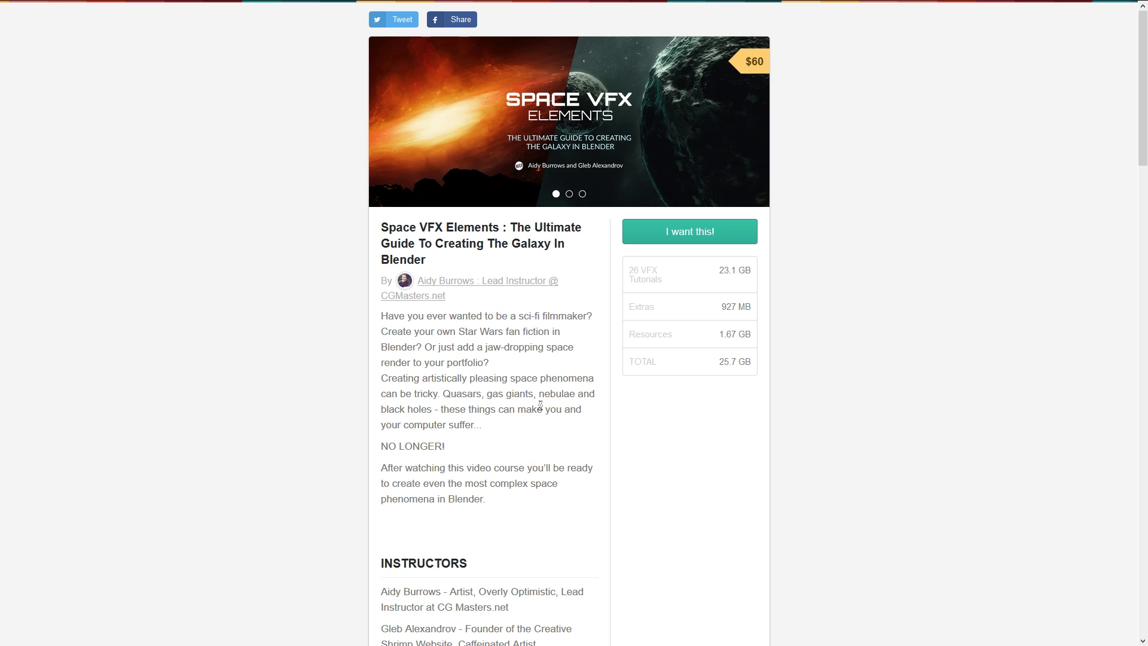
pyautogui.click(700, 239)
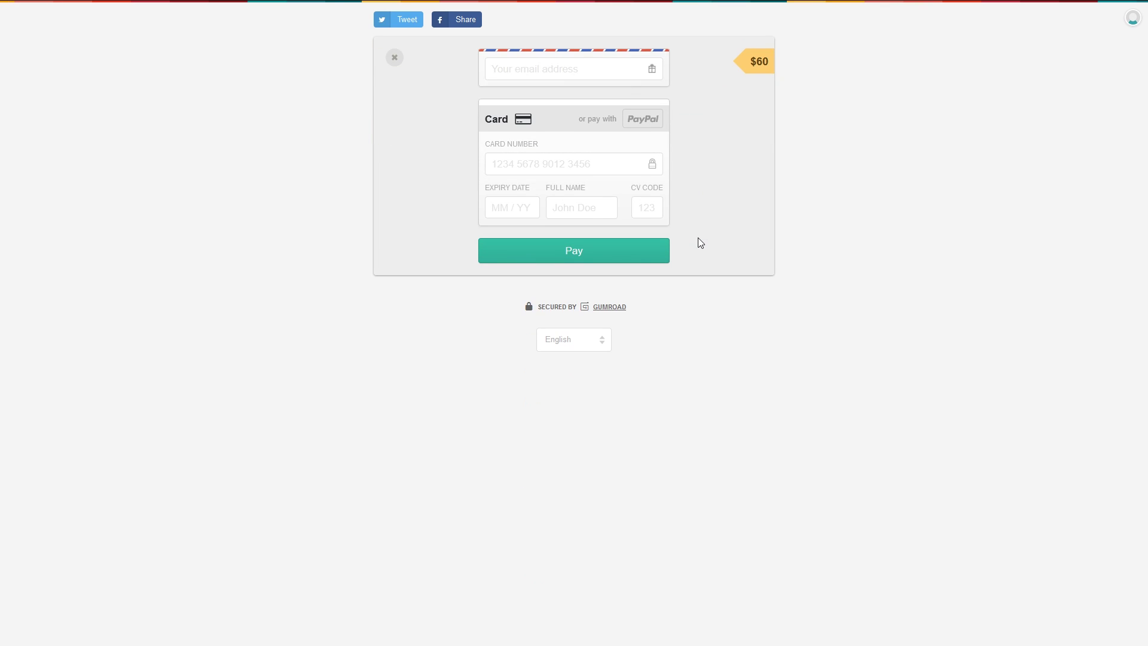
pyautogui.click(652, 69)
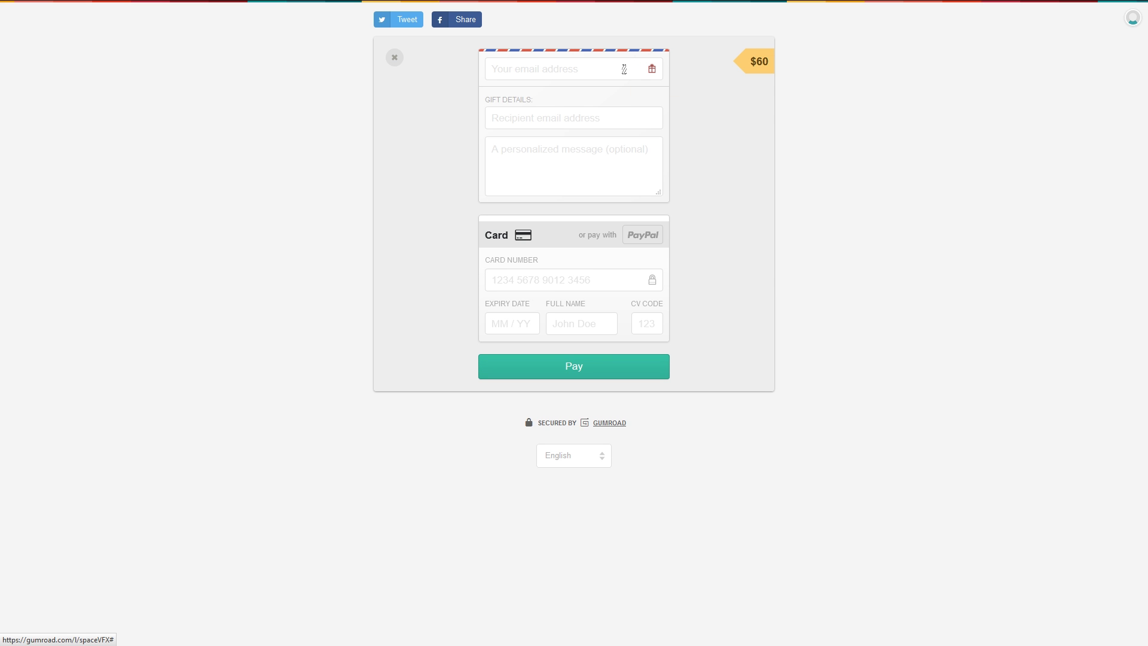
# - Fill in the buyer's e-mail, the recipient's e-mail and a personal message for the gift
pyautogui.click(627, 68)
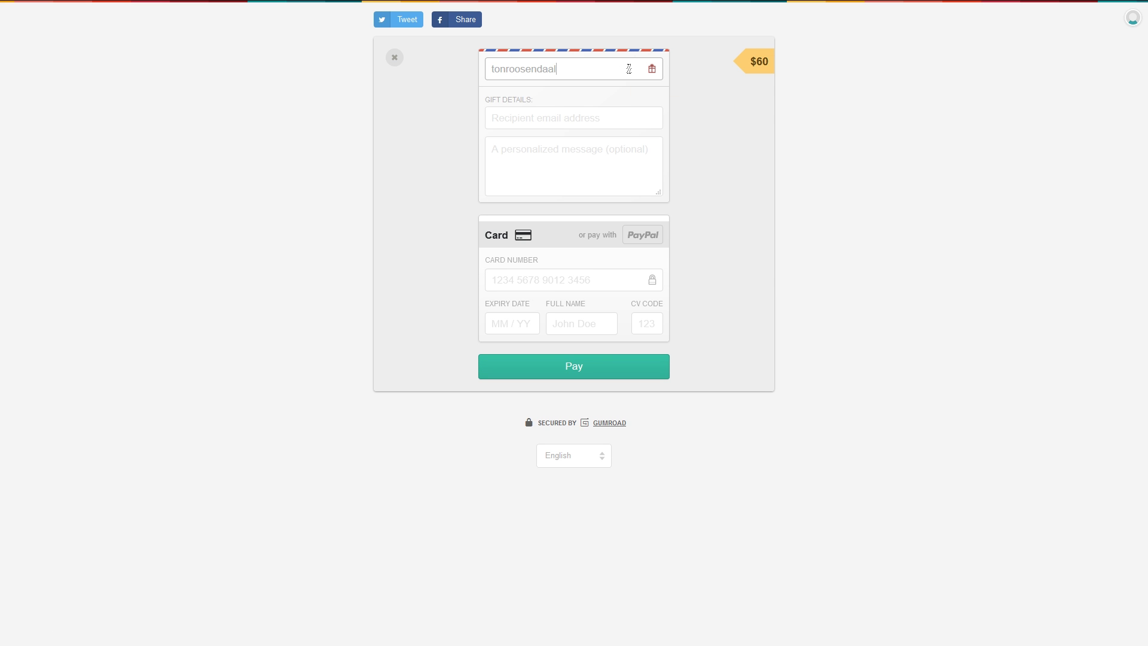
pyautogui.click(639, 110)
pyautogui.write('email@email.com')
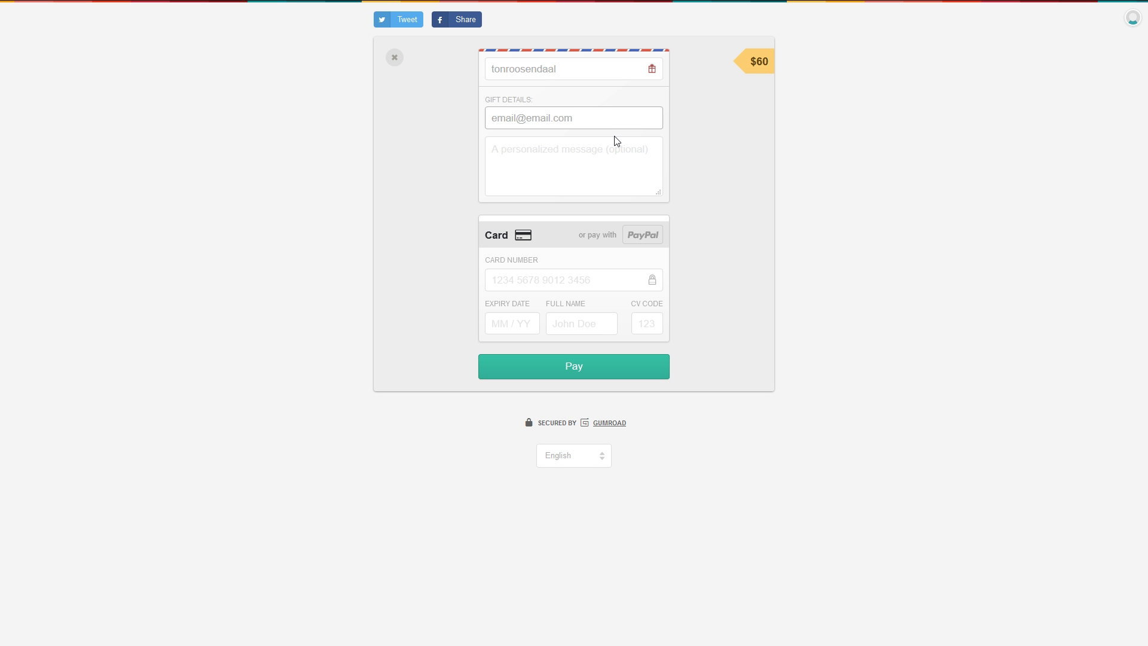
pyautogui.click(614, 146)
pyautogui.write('h')
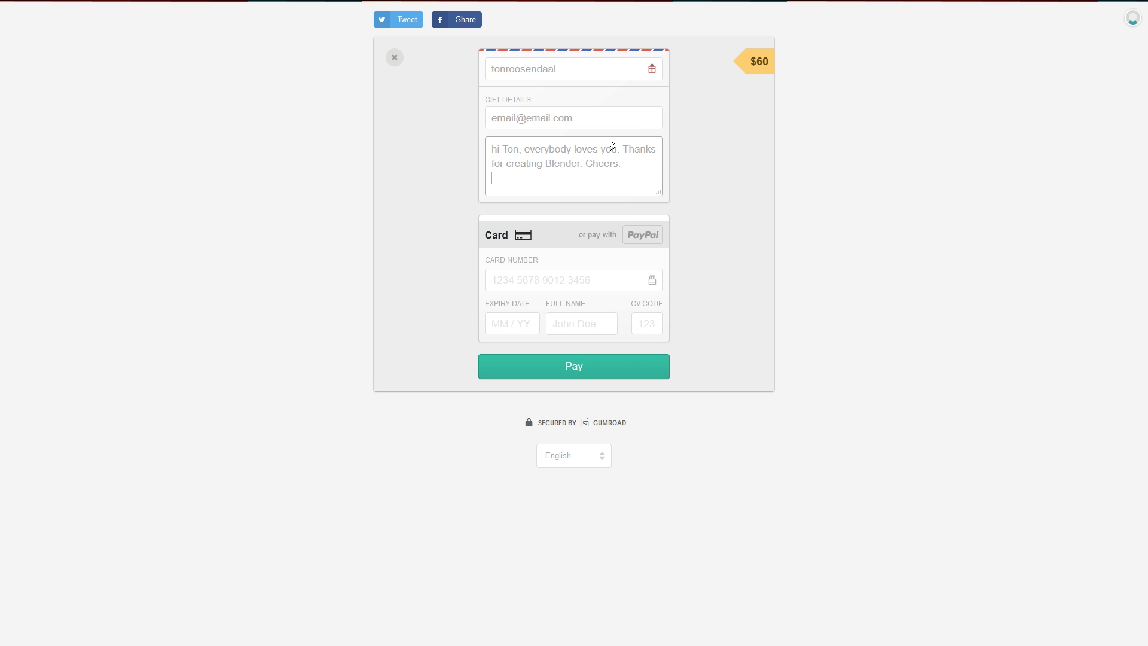
pyautogui.click(567, 277)
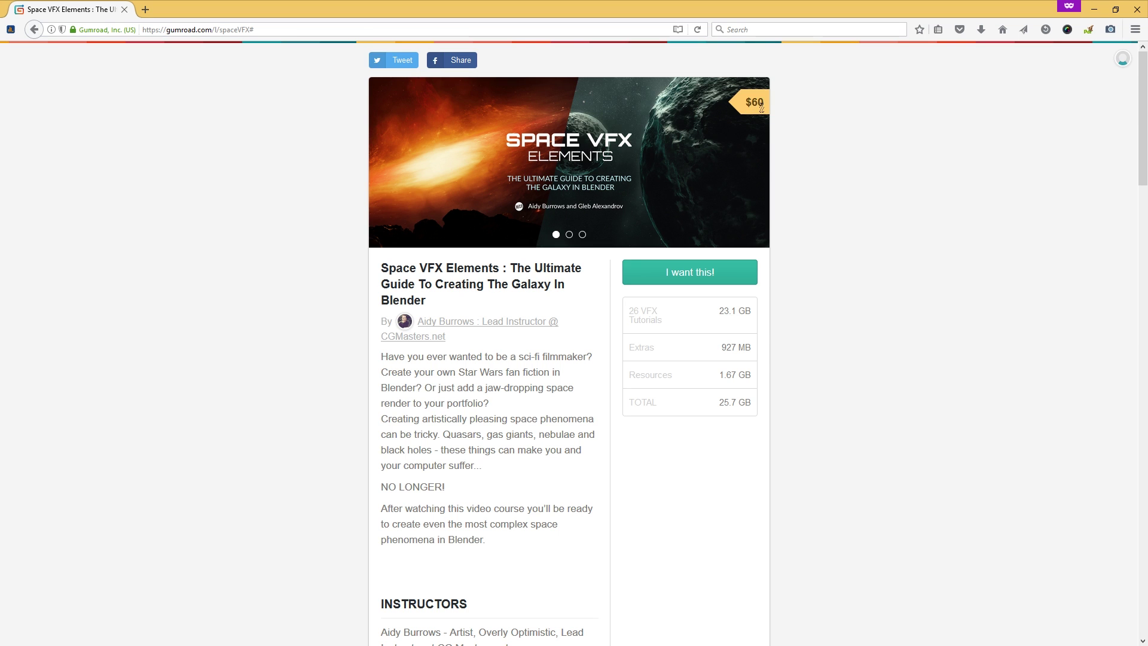
# - Go full screen and bring up the Space VFX Elements payment form
pyautogui.press('F11')
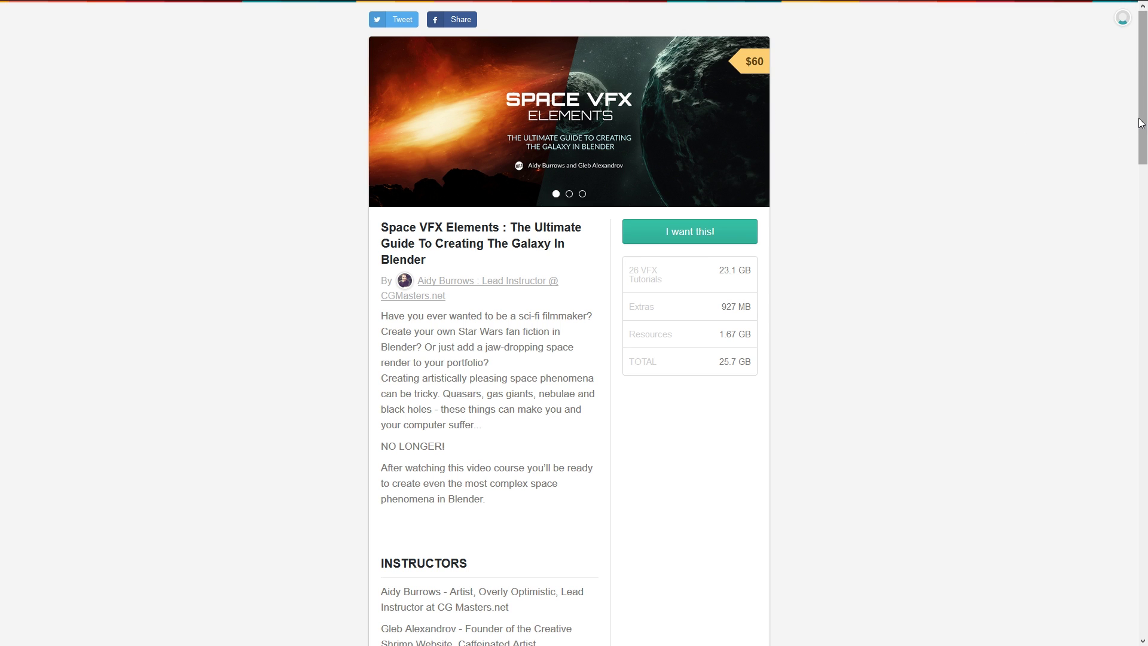
pyautogui.click(748, 227)
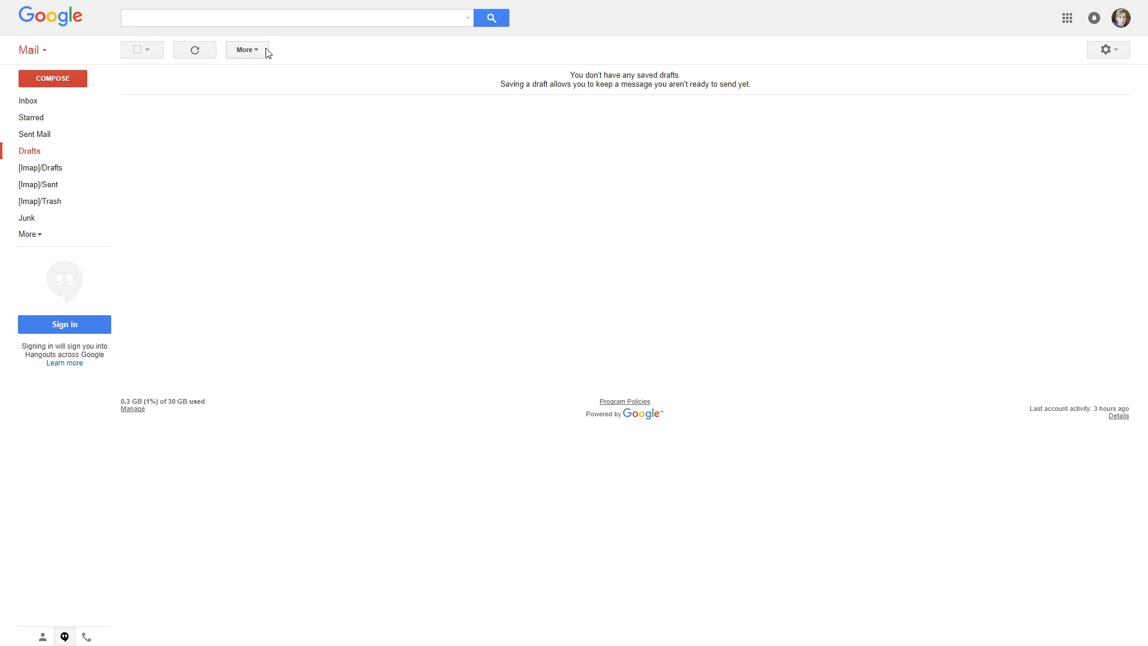
# - Search Gmail for 'you bought hard ops' and open the Hard Ops 009 - Radium receipt
pyautogui.click(250, 21)
pyautogui.write('yo')
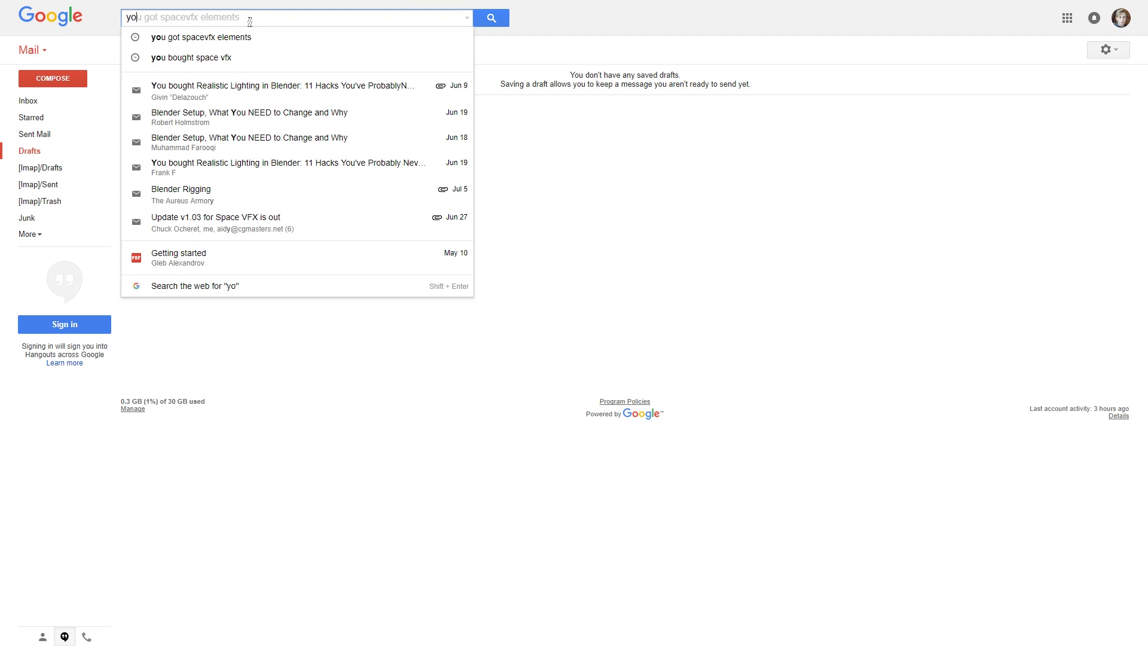
pyautogui.write('u bought ')
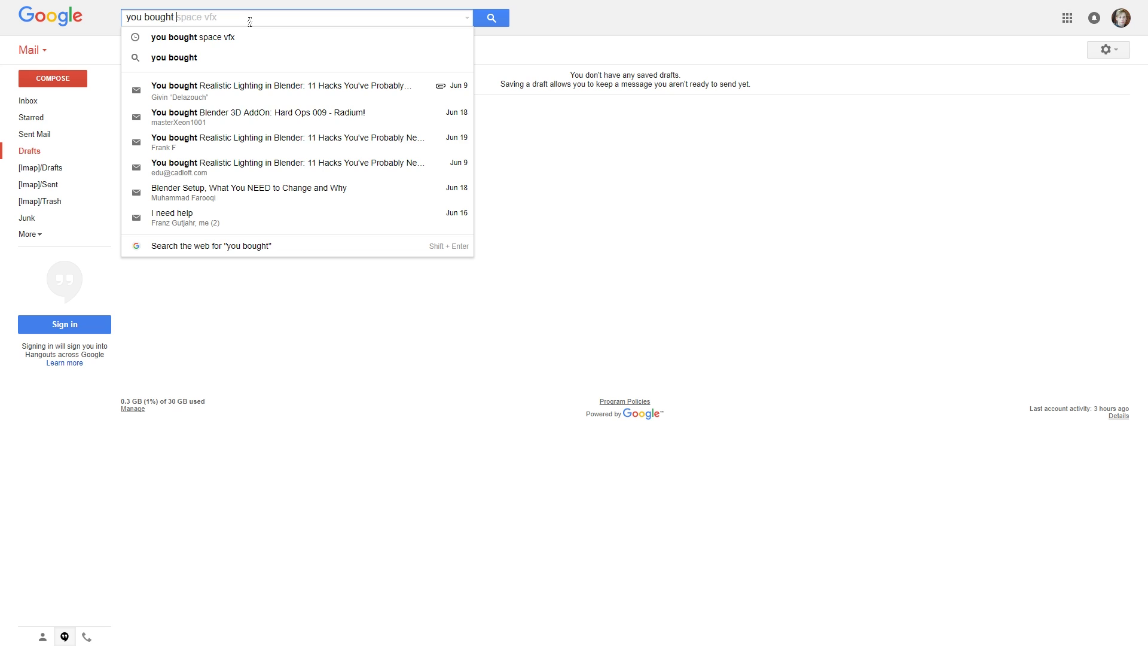
pyautogui.write('hard')
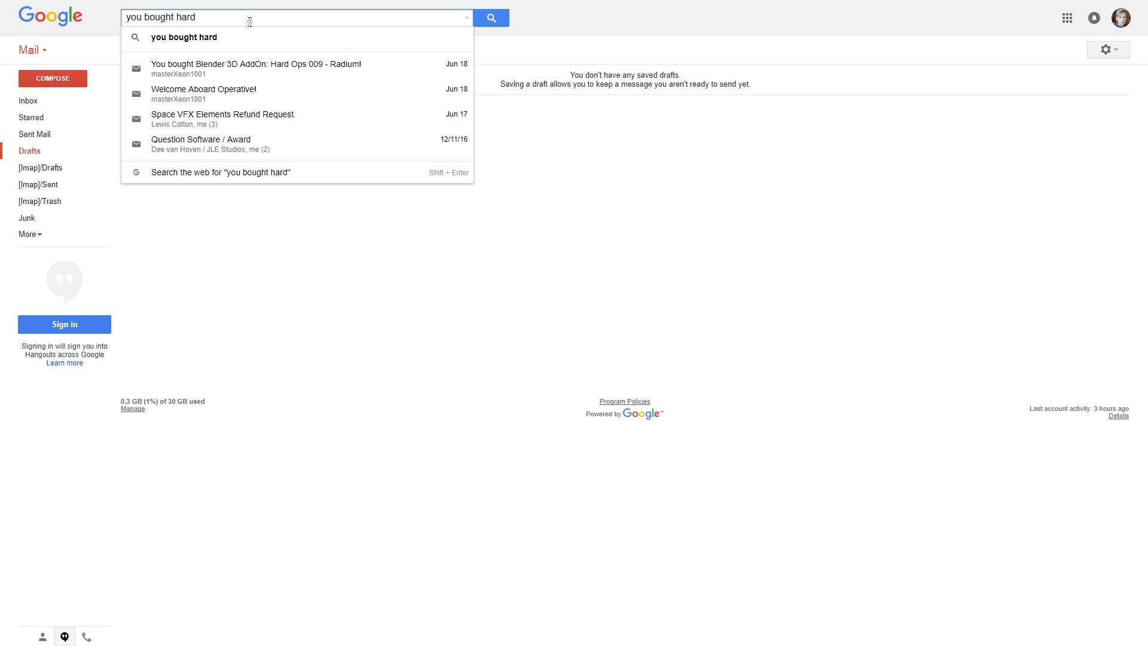
pyautogui.write(' ops')
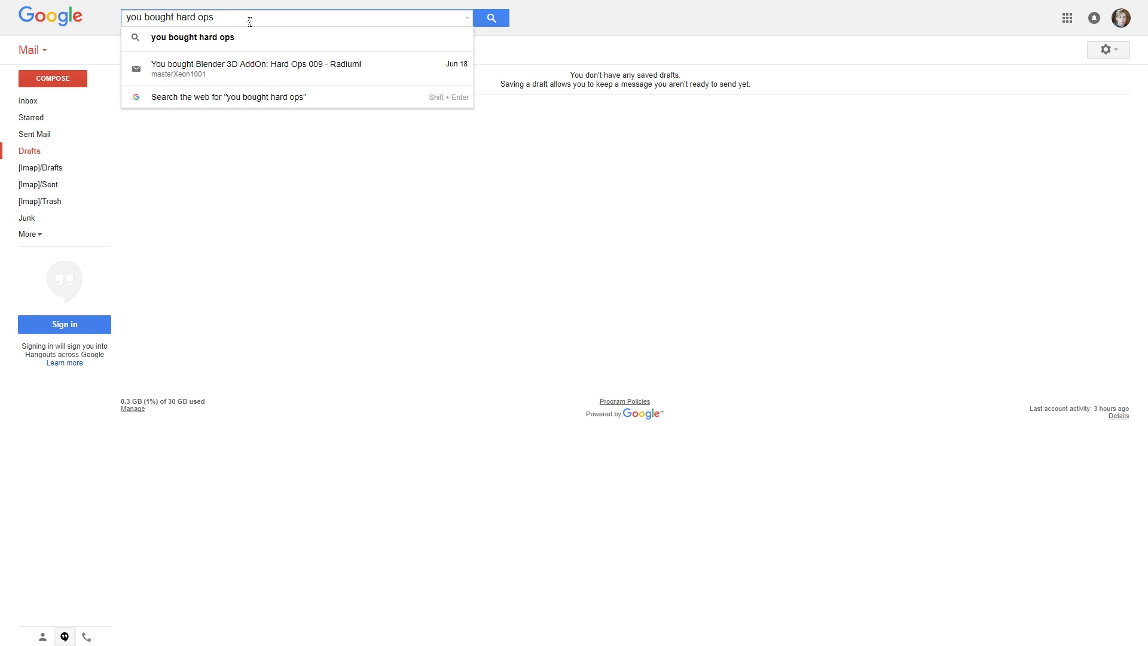
pyautogui.click(328, 71)
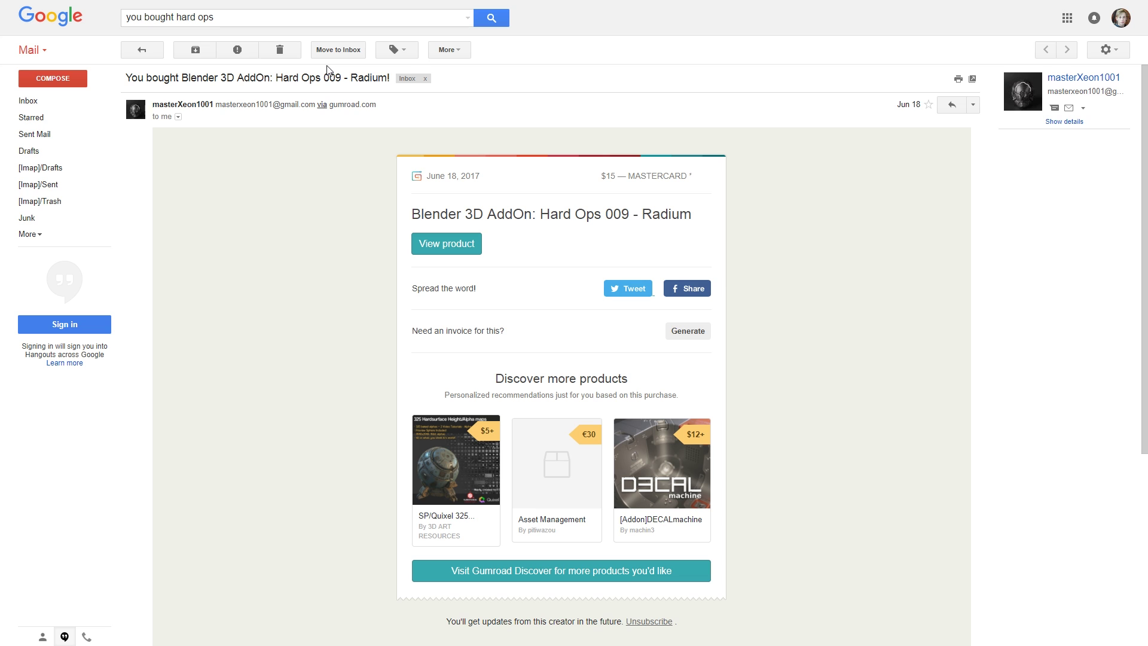
# - Open the Hard Ops 009 download page from the receipt and show the preview's second slide
pyautogui.click(472, 253)
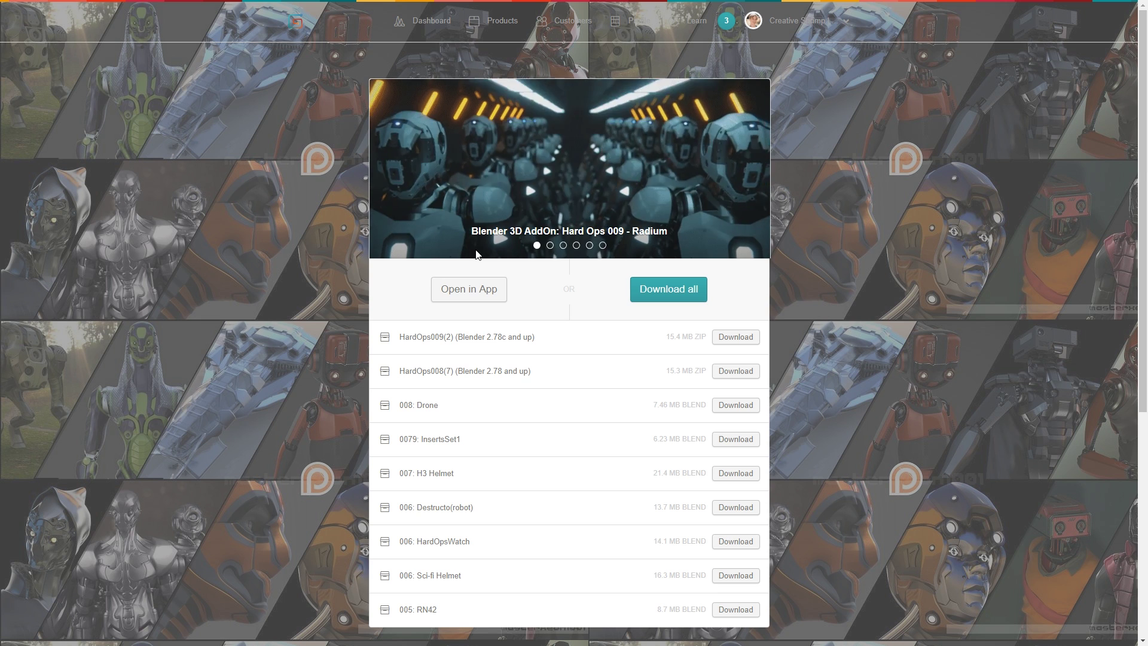
pyautogui.scroll(-2, 1146, 221)
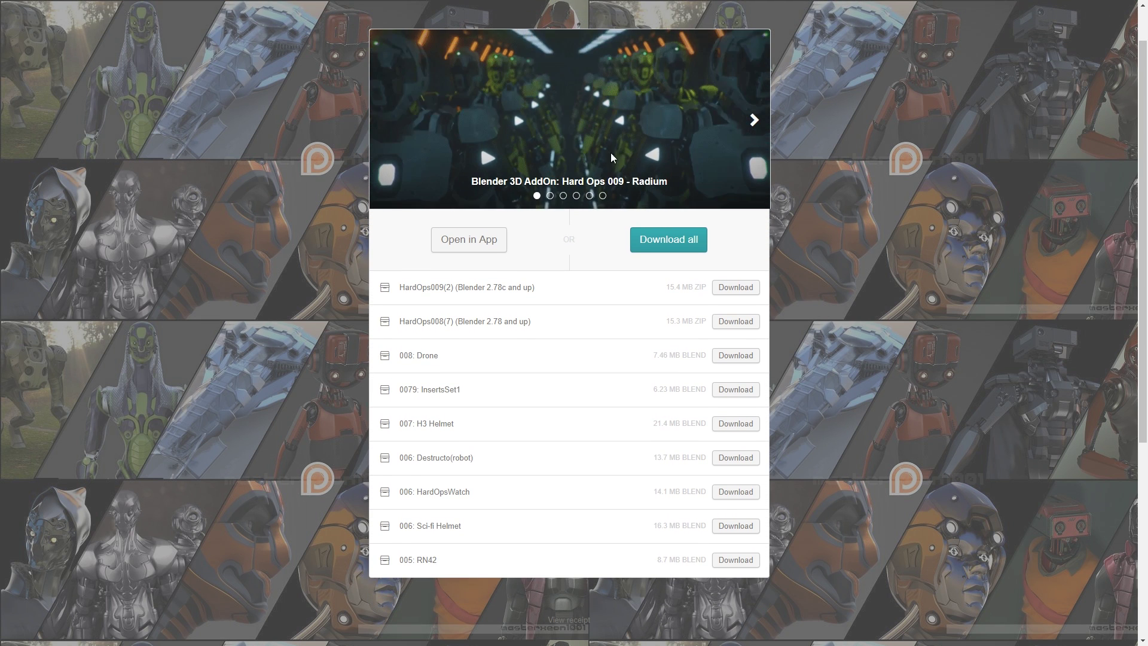
pyautogui.click(549, 197)
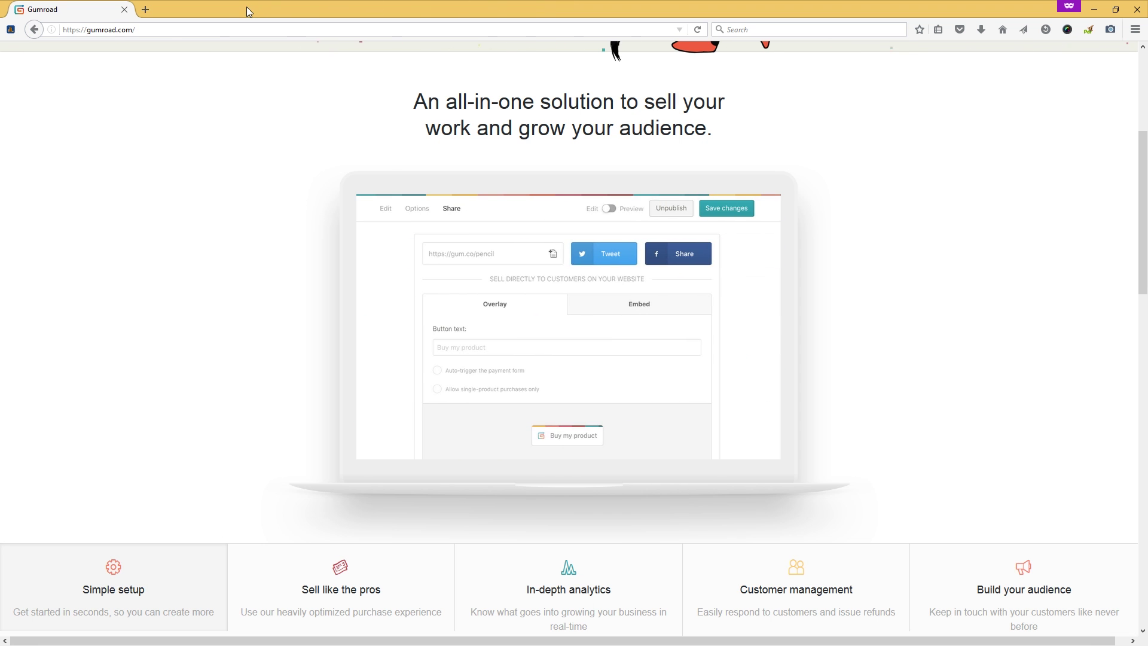
# - Load gumroad.com/lib in full screen and dismiss the login prompt
pyautogui.click(198, 30)
pyautogui.click(198, 30)
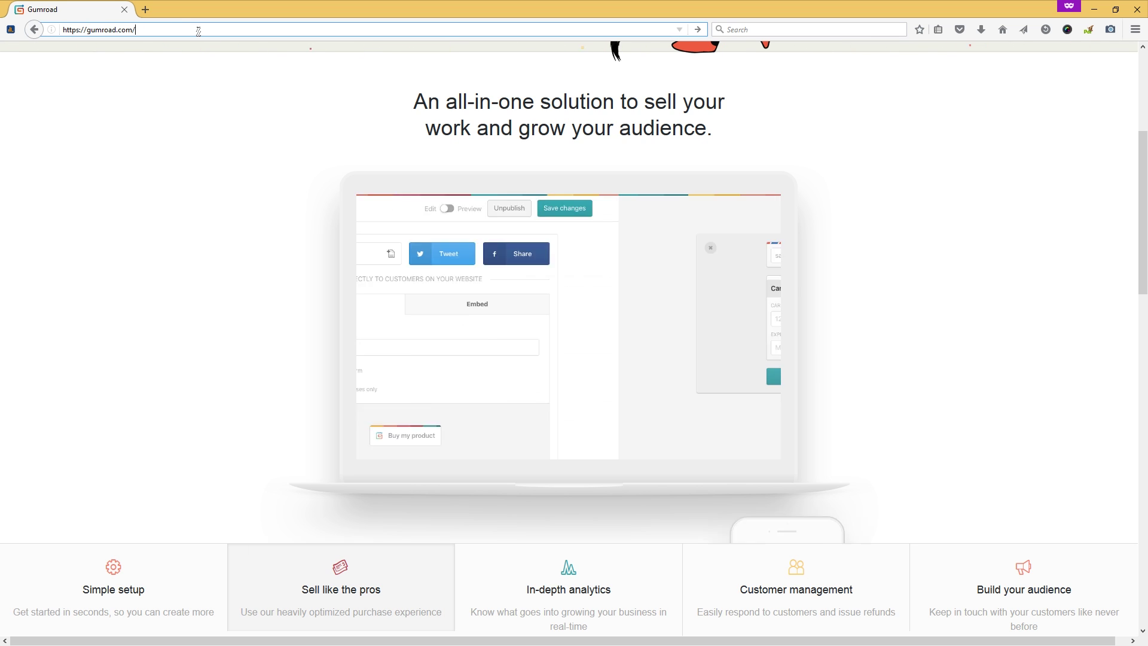
pyautogui.write('library')
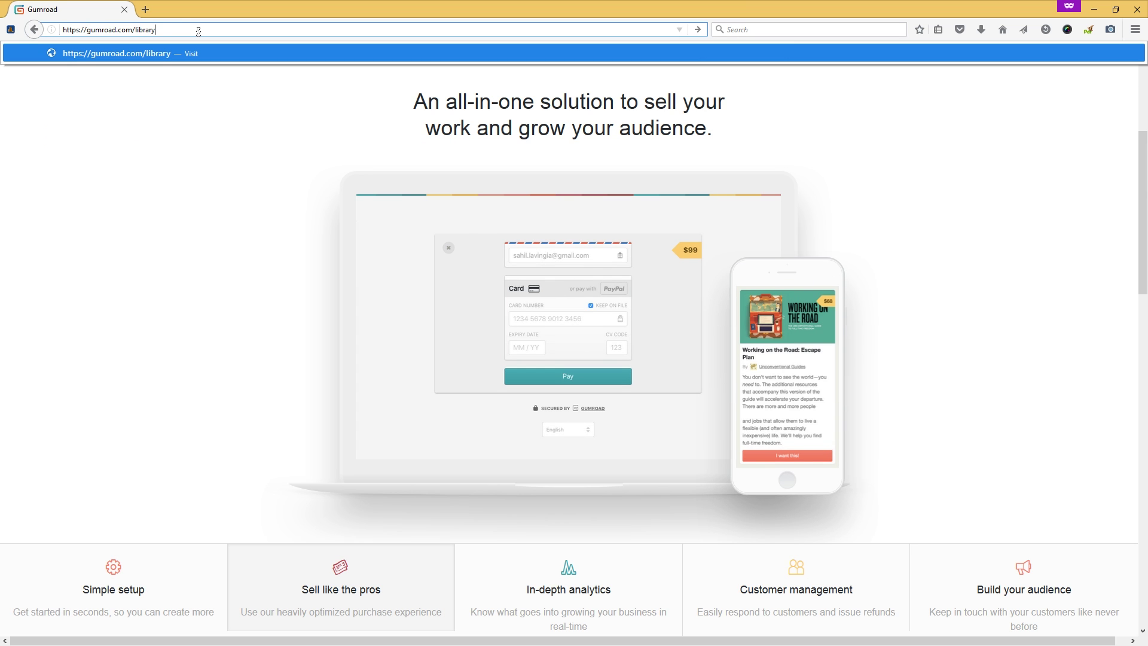
pyautogui.press('Return')
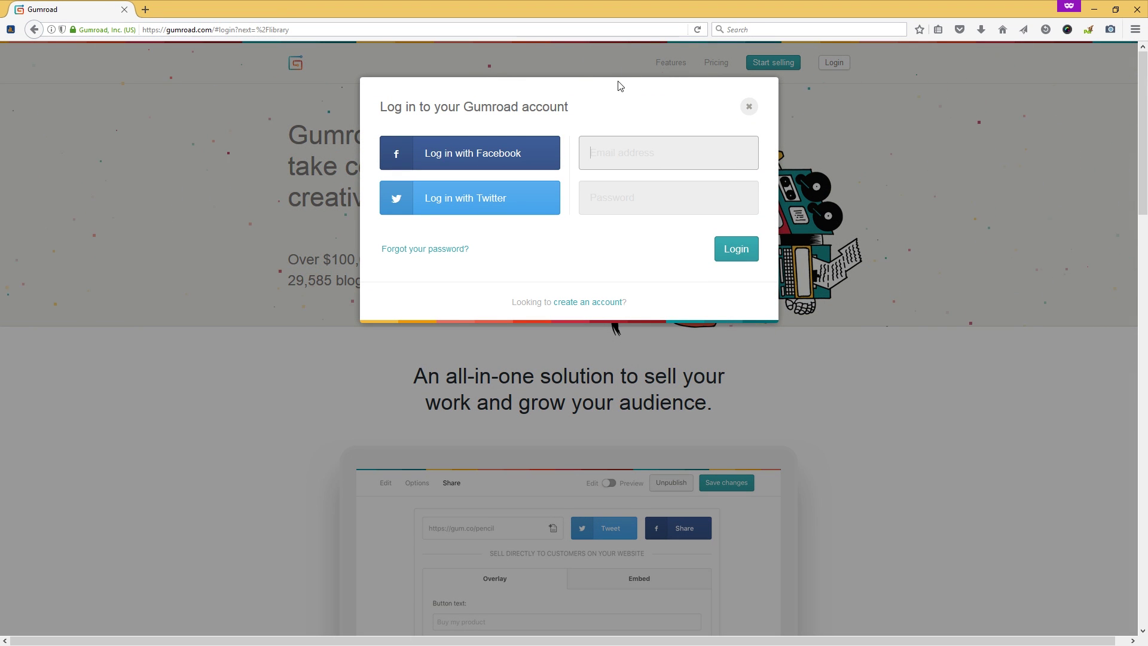
pyautogui.press('F11')
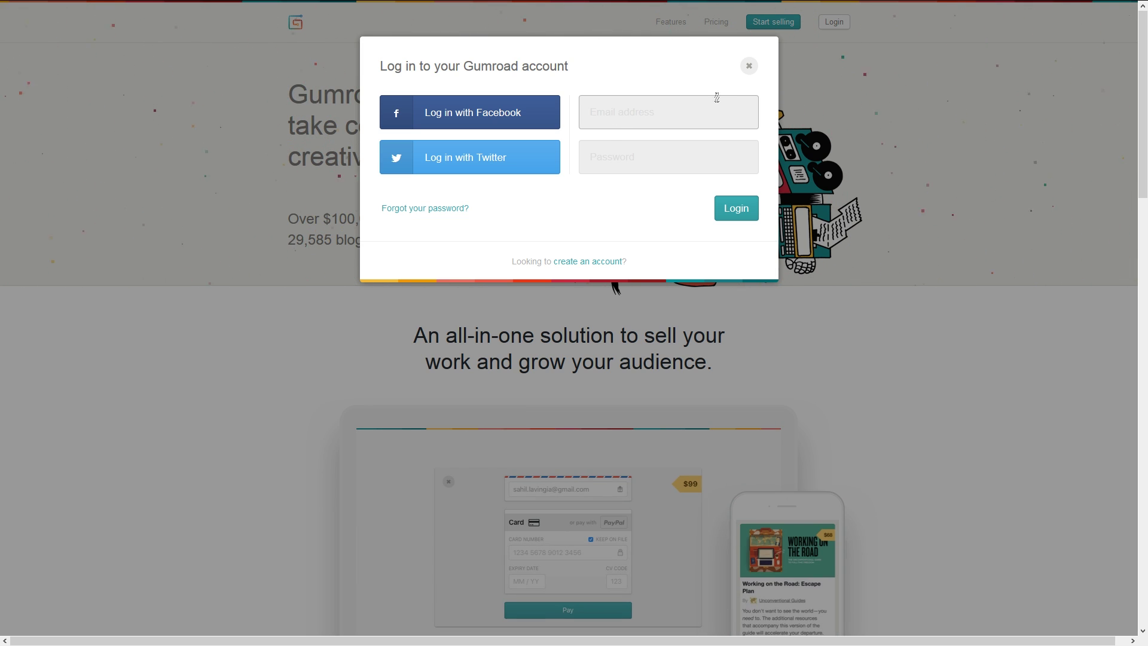
pyautogui.click(748, 66)
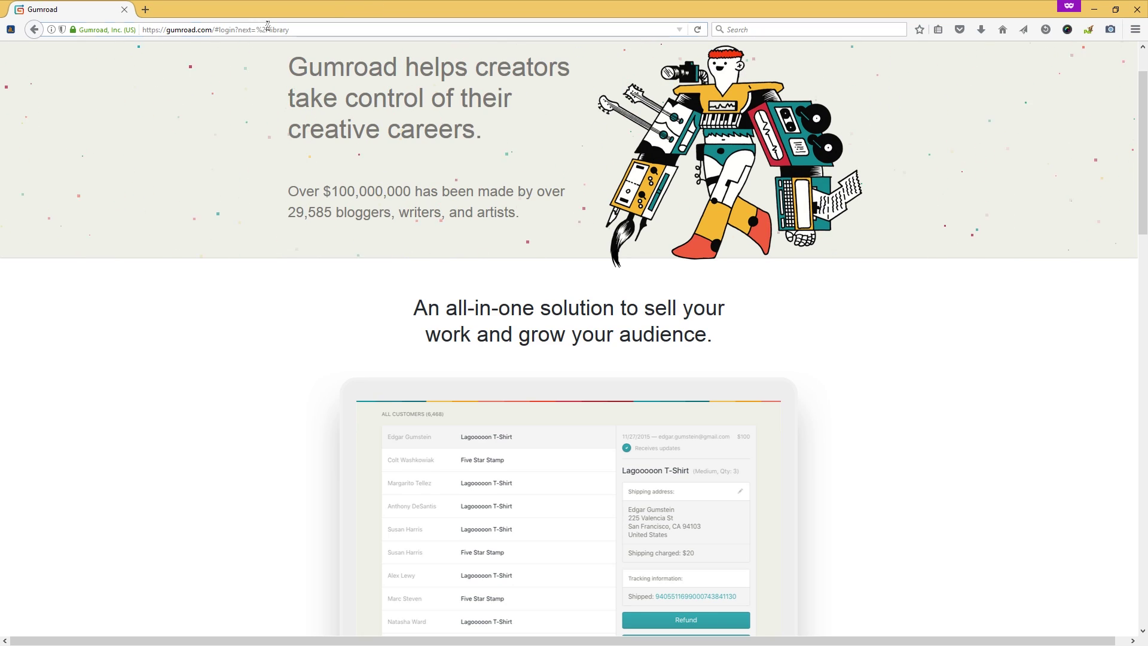
# - Retry with gumroad.com/library and open a vehicle product's details in the library
pyautogui.click(384, 29)
pyautogui.press('BackSpace')
pyautogui.press('BackSpace')
pyautogui.press('BackSpace')
pyautogui.press('BackSpace')
pyautogui.press('BackSpace')
pyautogui.press('BackSpace')
pyautogui.write('library')
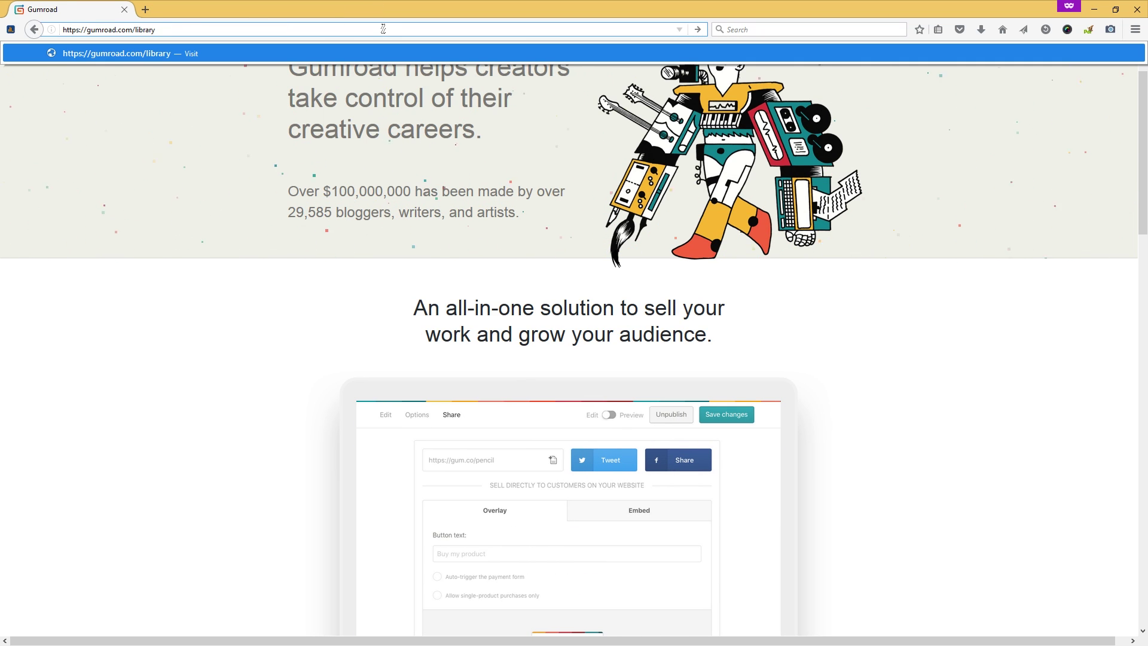
pyautogui.press('Return')
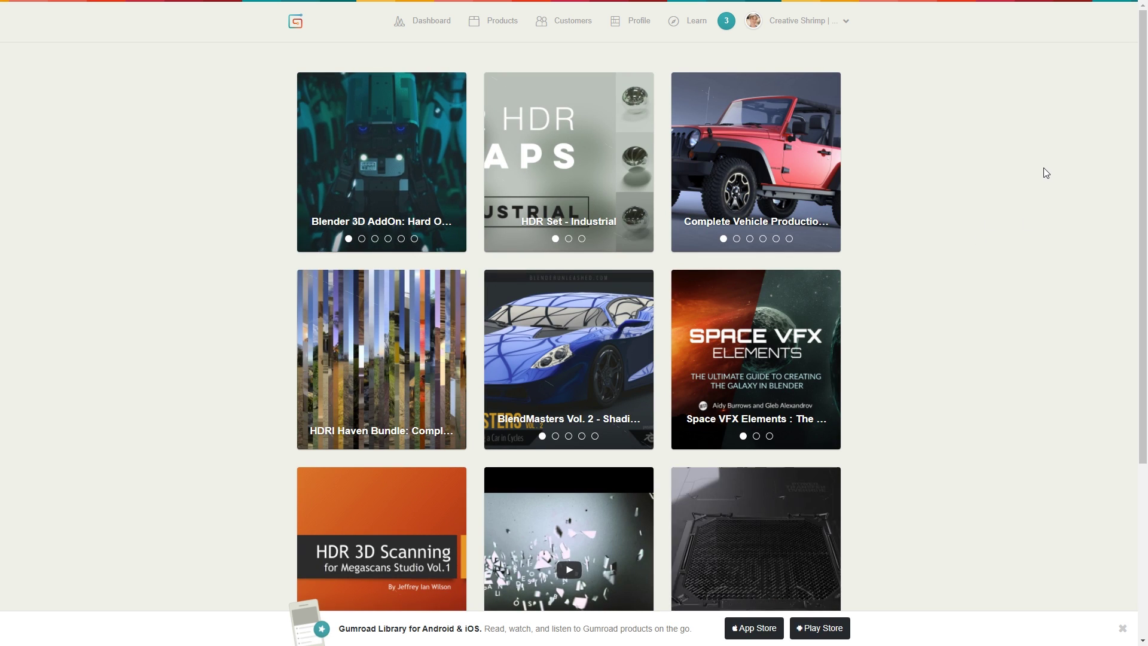
pyautogui.click(751, 182)
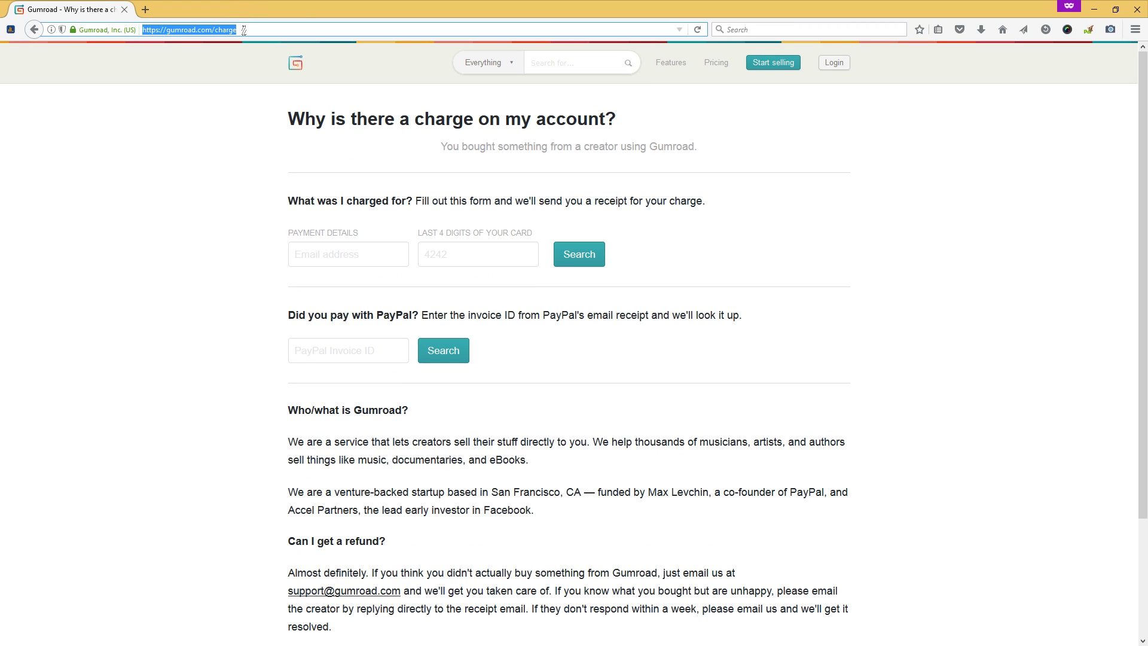
# - Enter the payment e-mail on the charge lookup form and highlight the support address in the refund answer
pyautogui.click(245, 30)
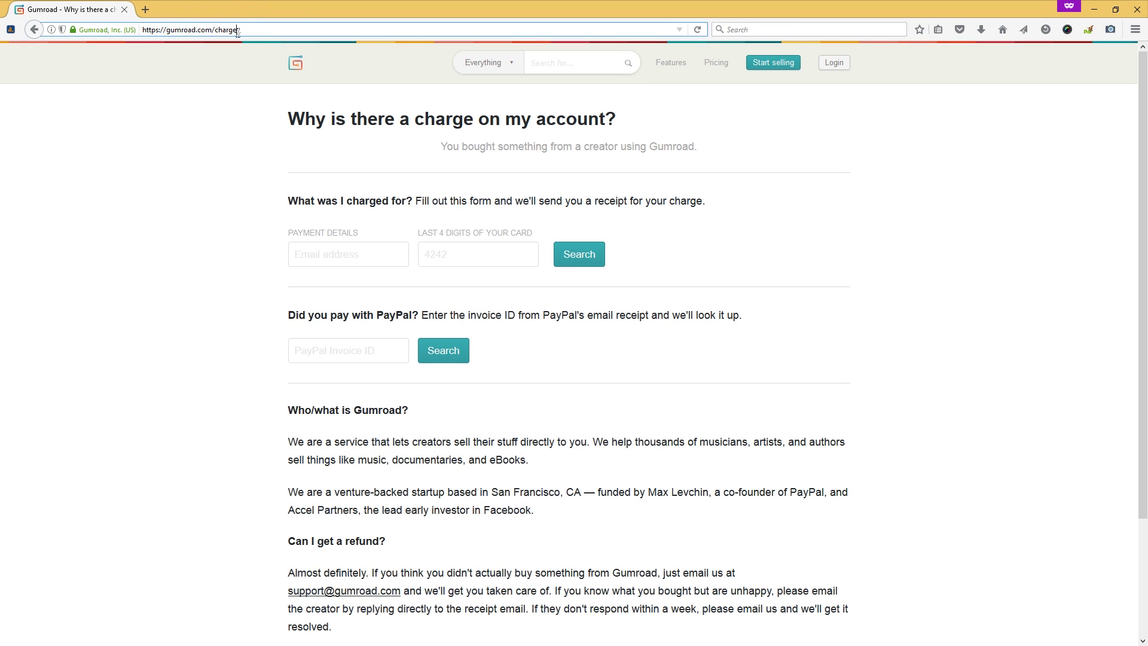
pyautogui.click(343, 260)
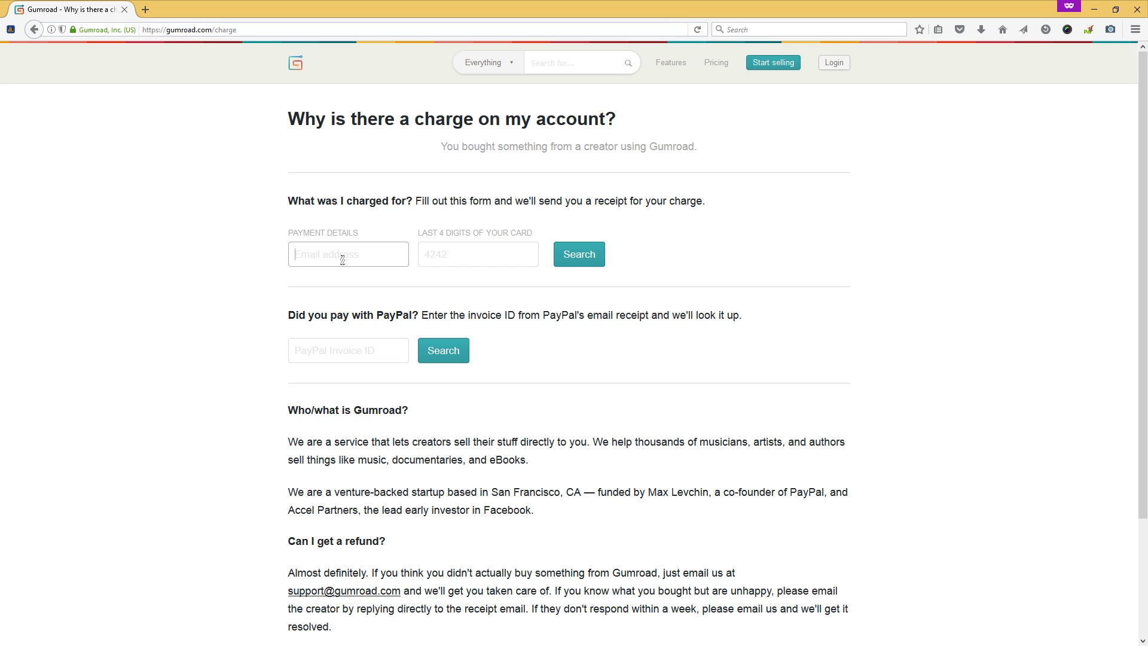
pyautogui.write('email@email.com')
pyautogui.press('Tab')
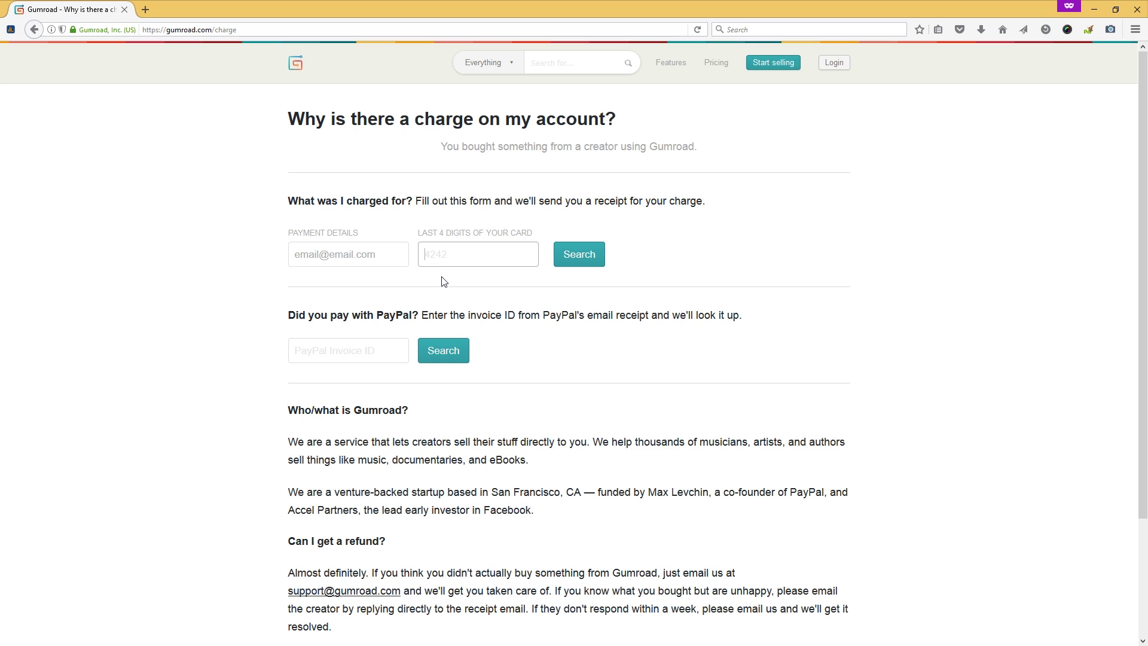
pyautogui.click(394, 357)
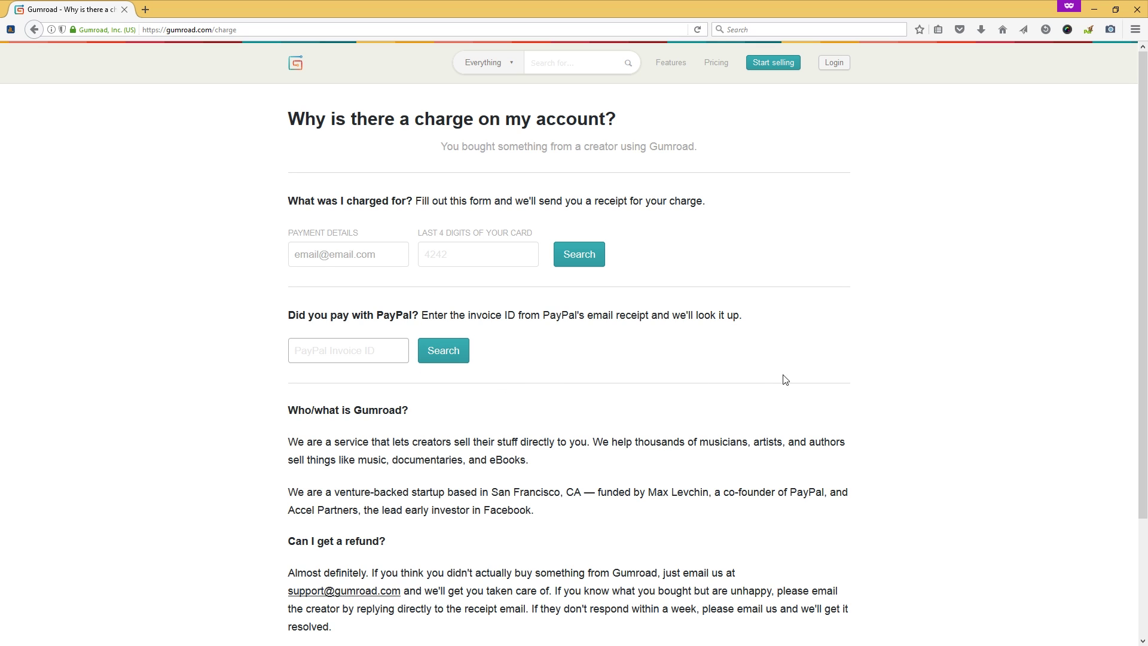
pyautogui.scroll(-2, 1144, 268)
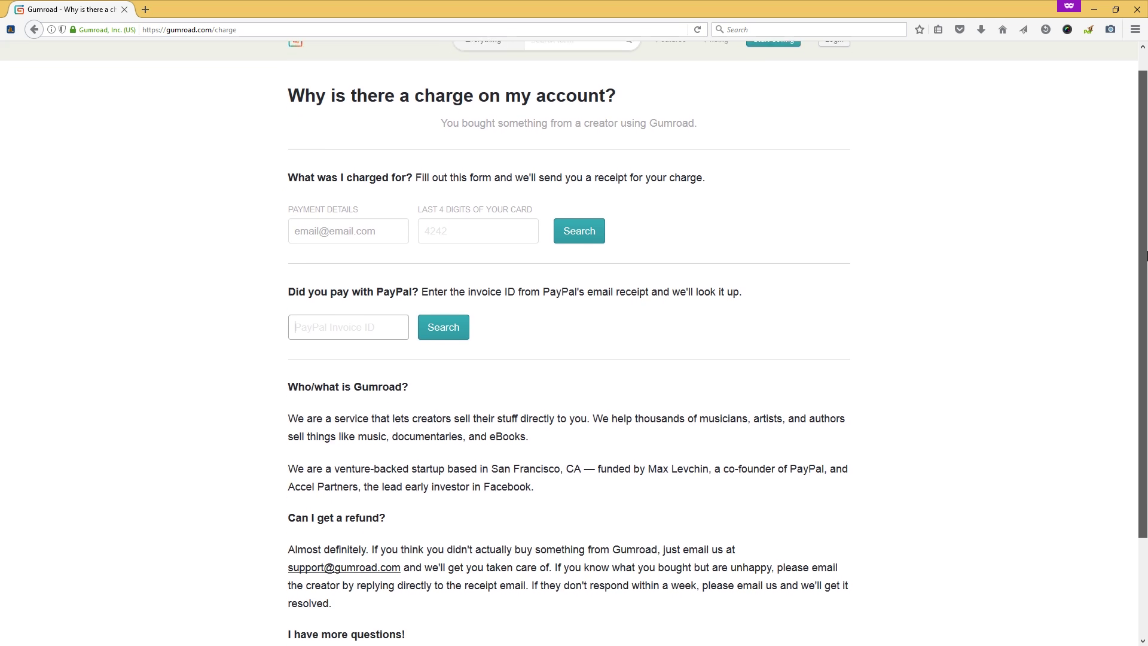
pyautogui.moveTo(287, 549); pyautogui.dragTo(400, 559)
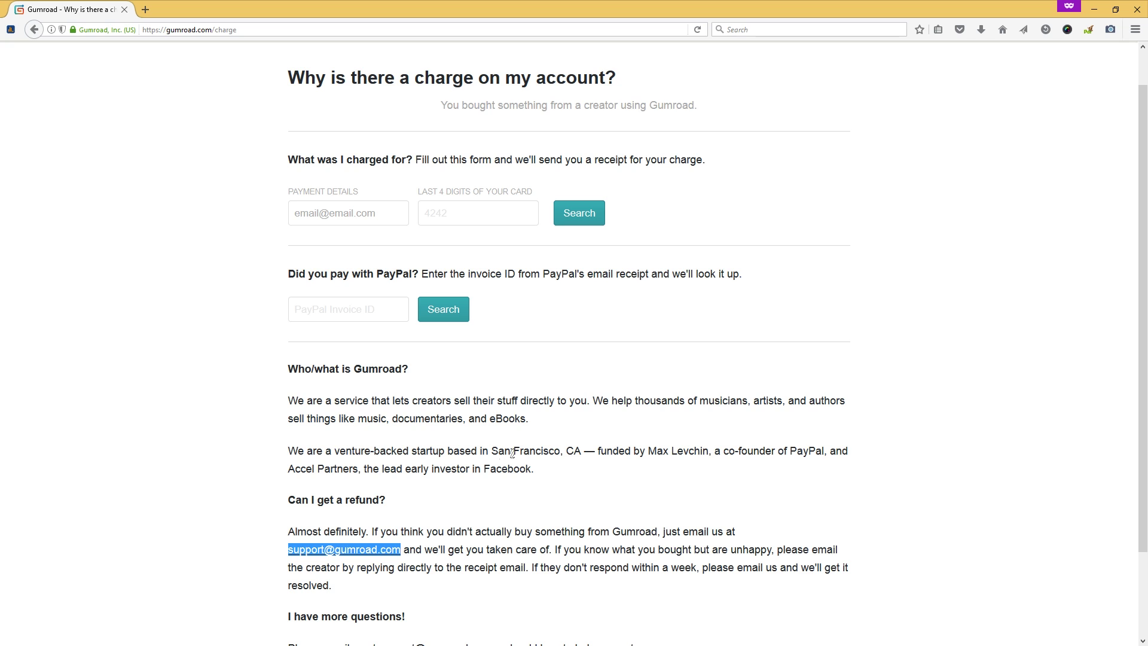
# - Deselect the highlighted Gumroad support e-mail address
pyautogui.click(881, 358)
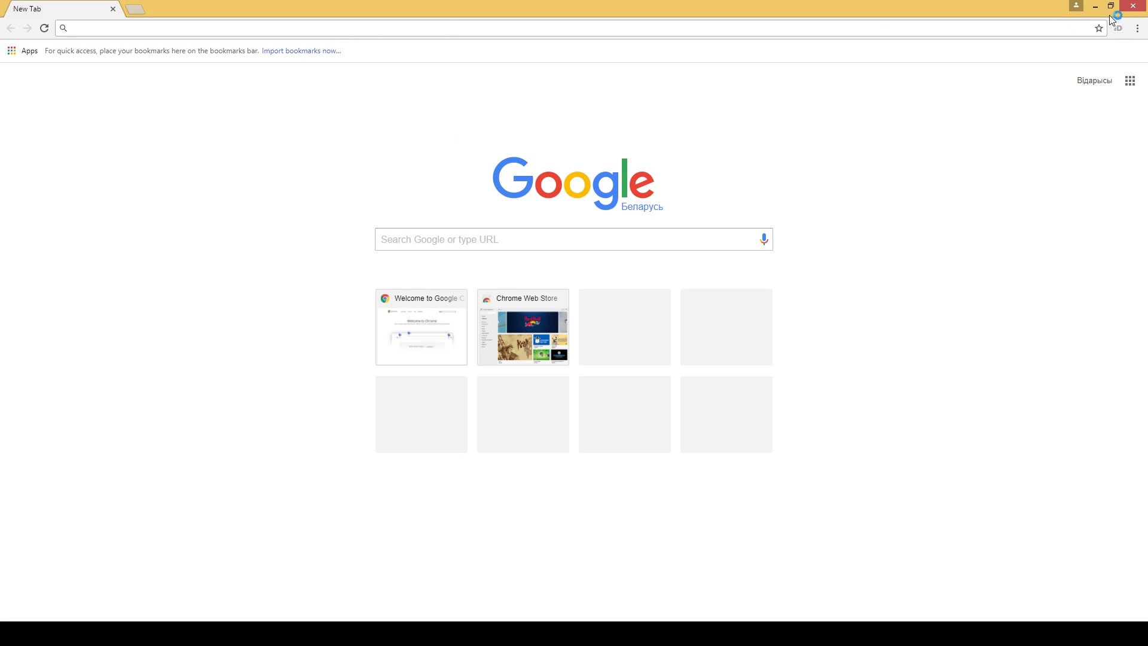
# - Open Chrome's Flash content settings under the advanced settings
pyautogui.click(1136, 30)
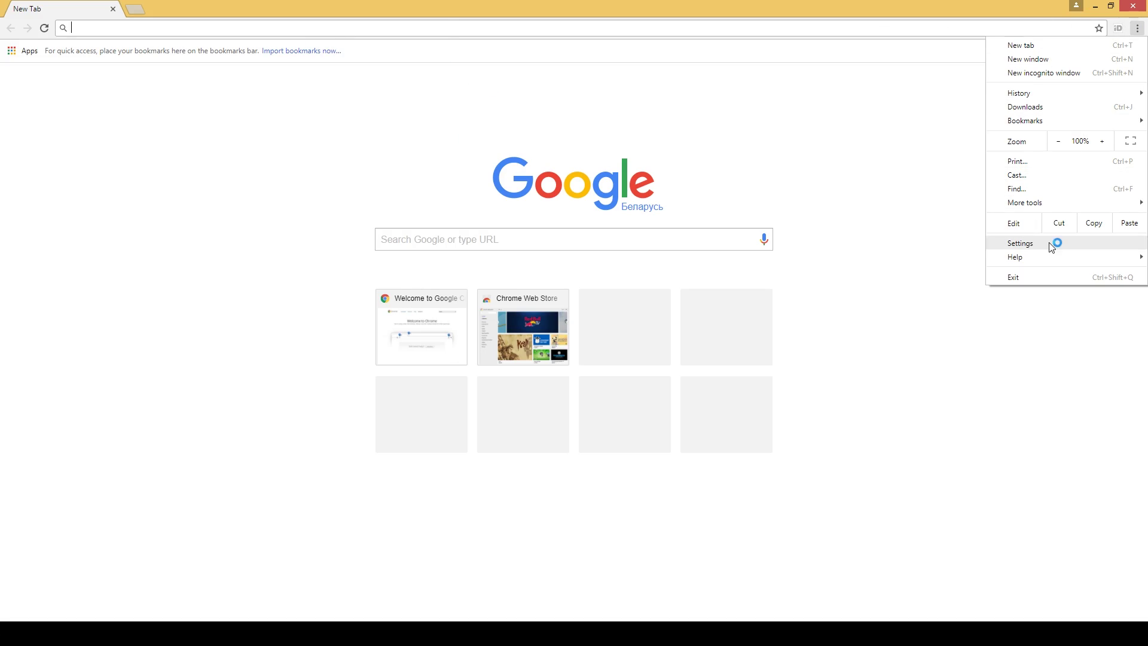
pyautogui.click(1029, 243)
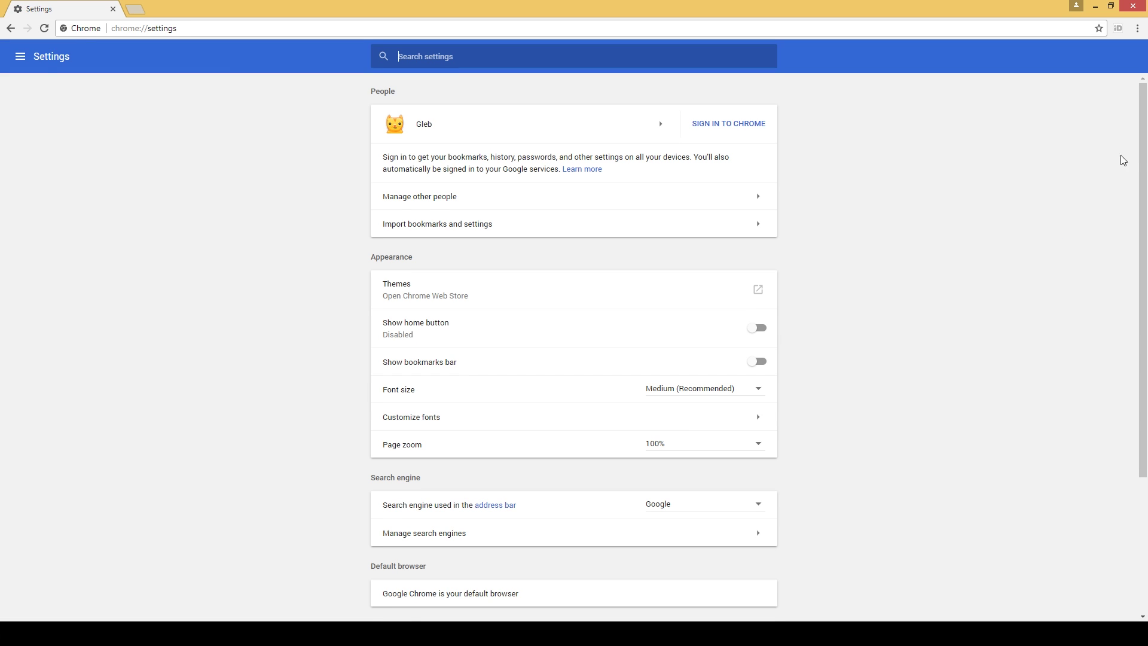
pyautogui.scroll(-3, 1120, 161)
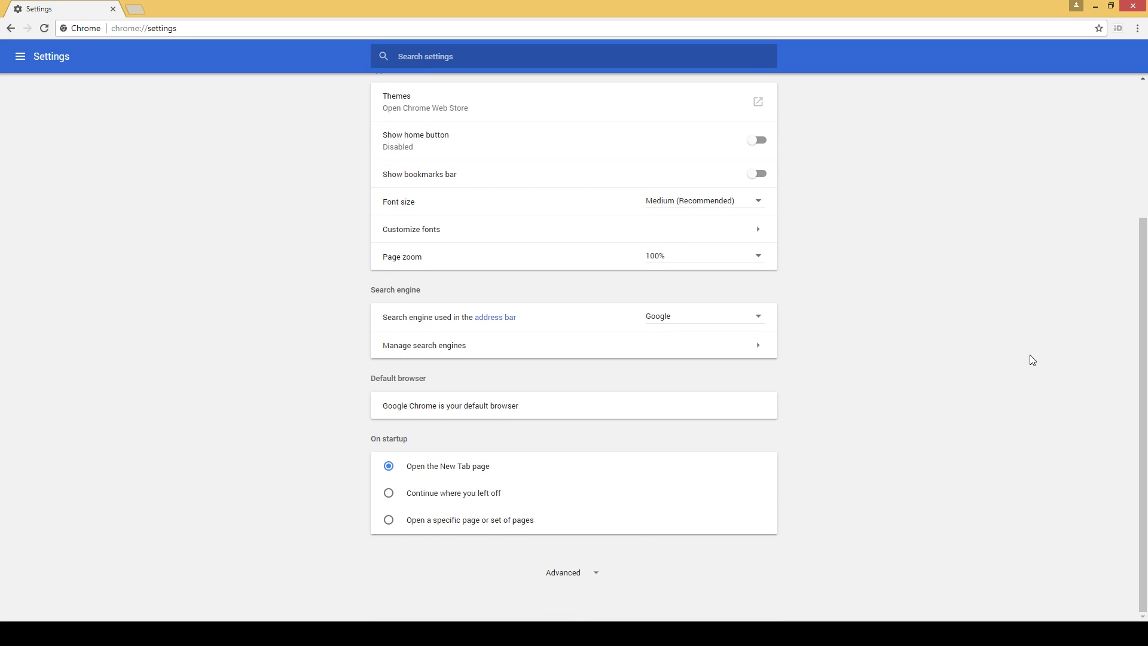
pyautogui.click(571, 574)
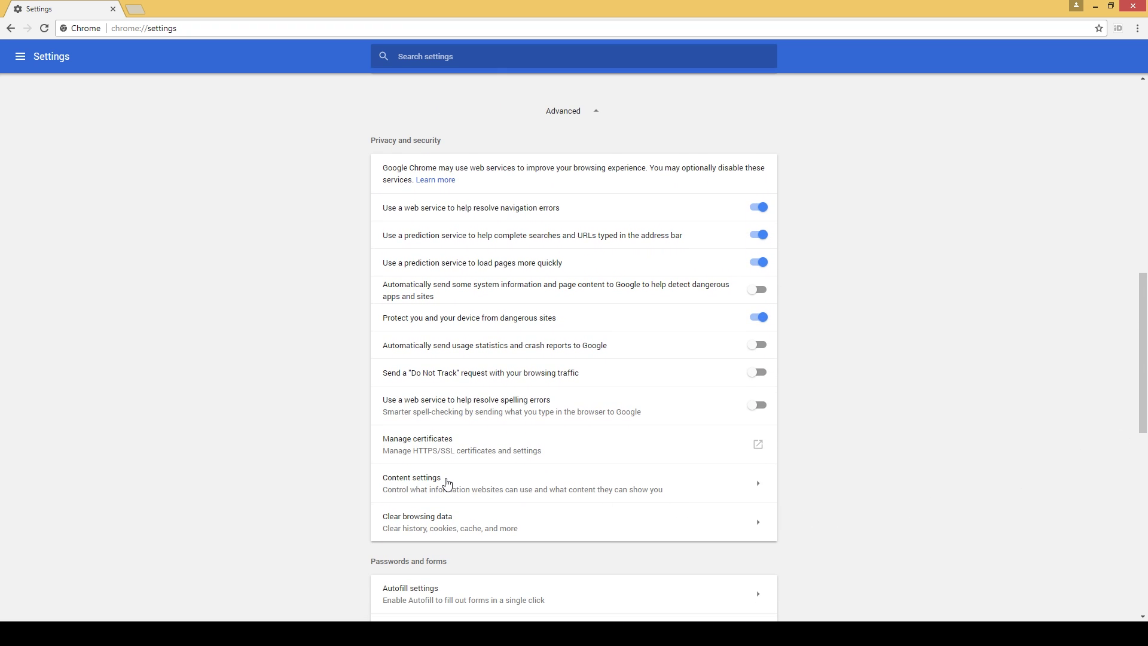
pyautogui.click(447, 484)
pyautogui.click(415, 372)
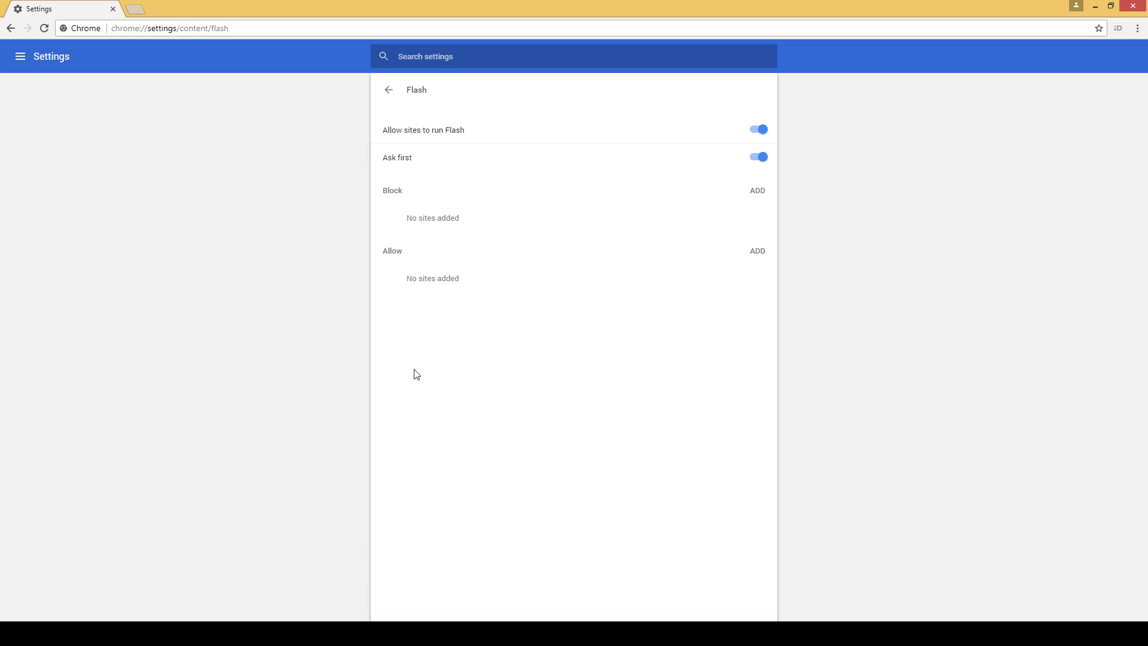
# - Keep Flash allowed with Ask first on, and add gumroad.com to the Allow list
pyautogui.click(763, 130)
pyautogui.click(760, 131)
pyautogui.click(758, 157)
pyautogui.click(760, 160)
pyautogui.click(757, 160)
pyautogui.click(758, 159)
pyautogui.click(757, 251)
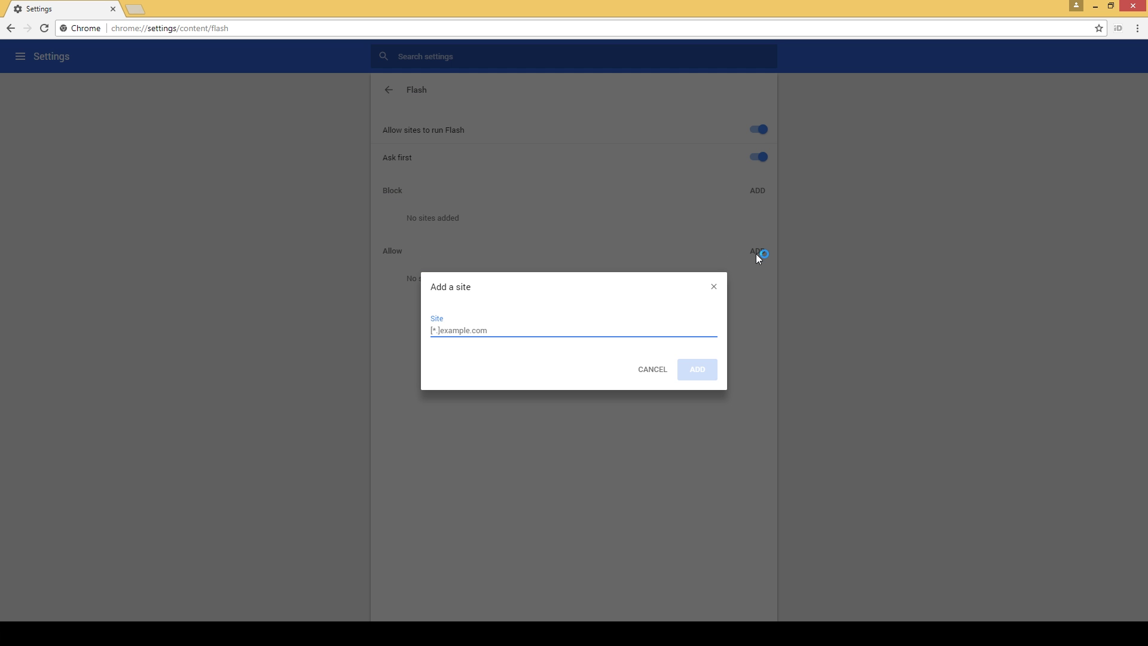
pyautogui.write('gumroad.com')
pyautogui.click(697, 369)
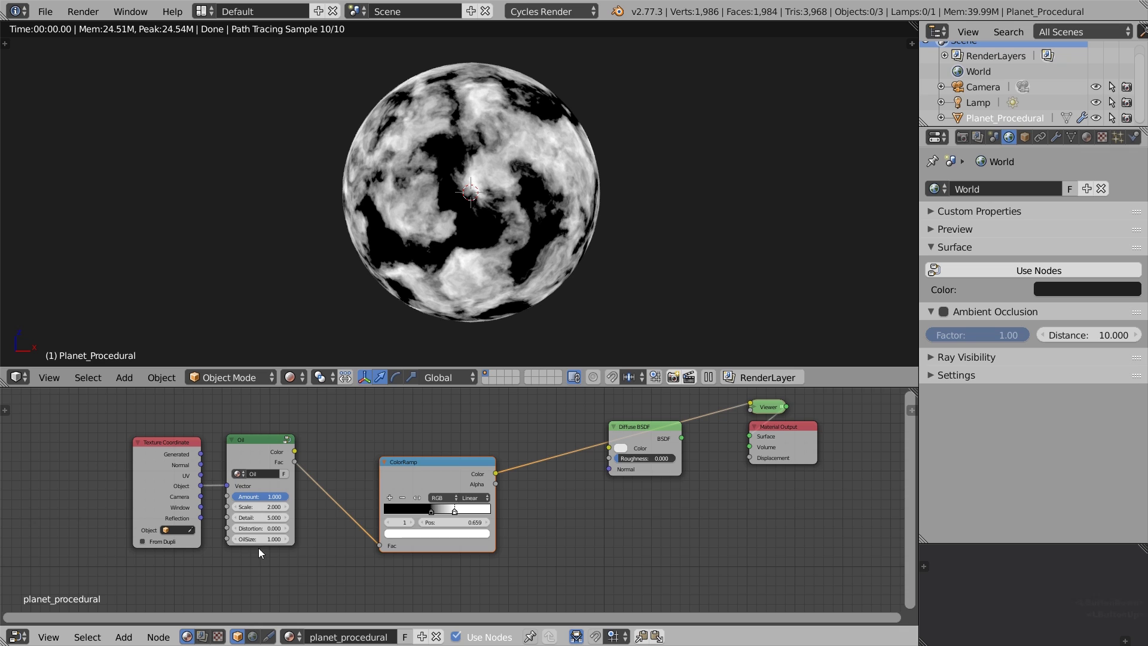
# - Step the Oil node's Distortion up to 0.500 in Blender
pyautogui.click(285, 529)
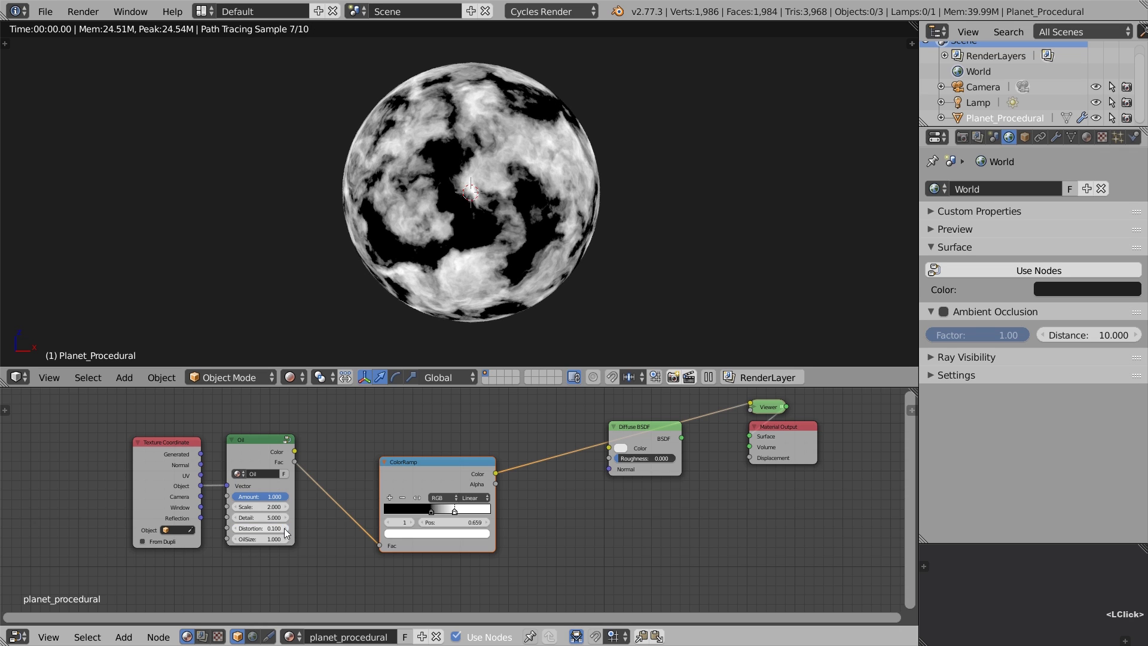
pyautogui.click(285, 529)
pyautogui.click(285, 528)
pyautogui.click(285, 529)
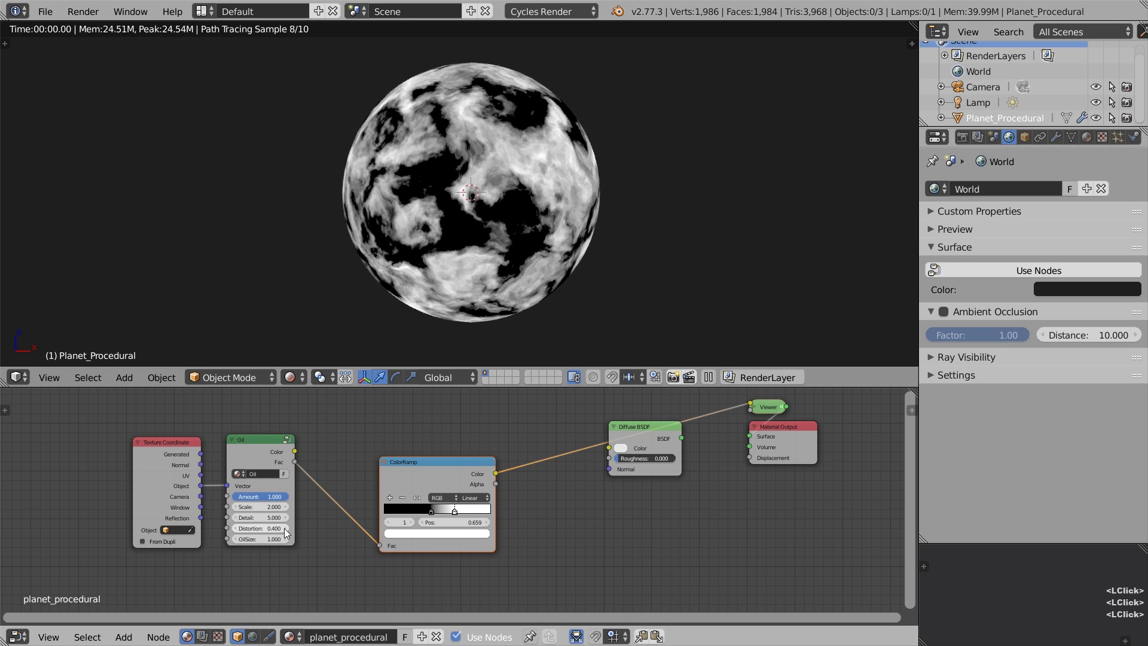
pyautogui.click(284, 529)
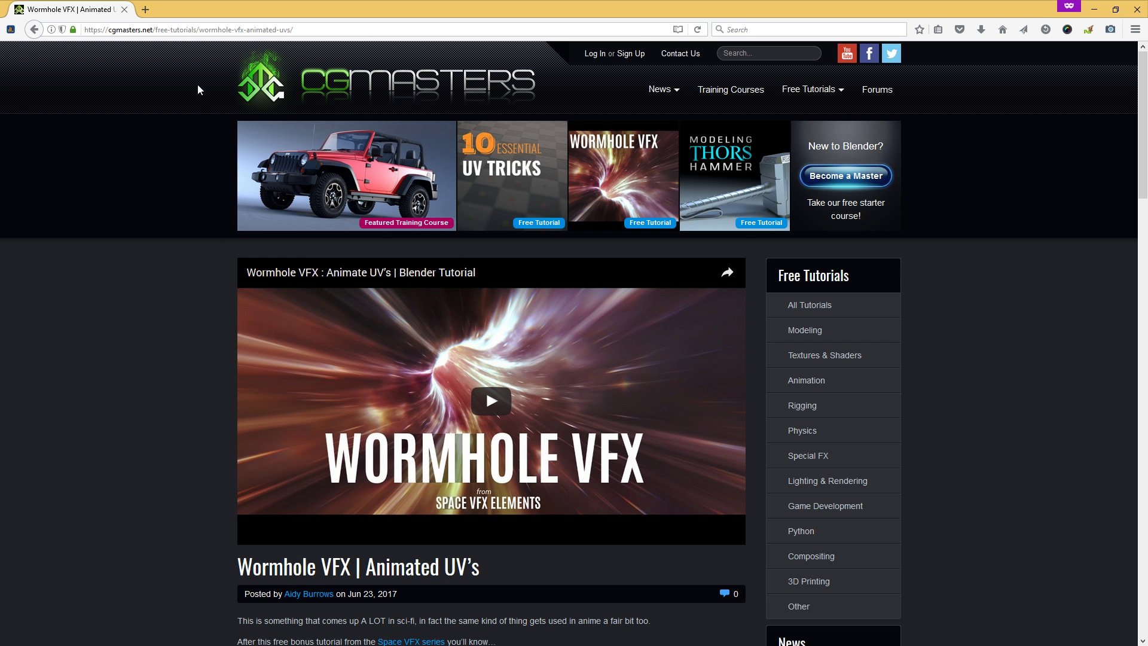
# - Search Google for vlcplayer, open videolan.org and start the VLC 2.2.6 Windows download
pyautogui.click(198, 29)
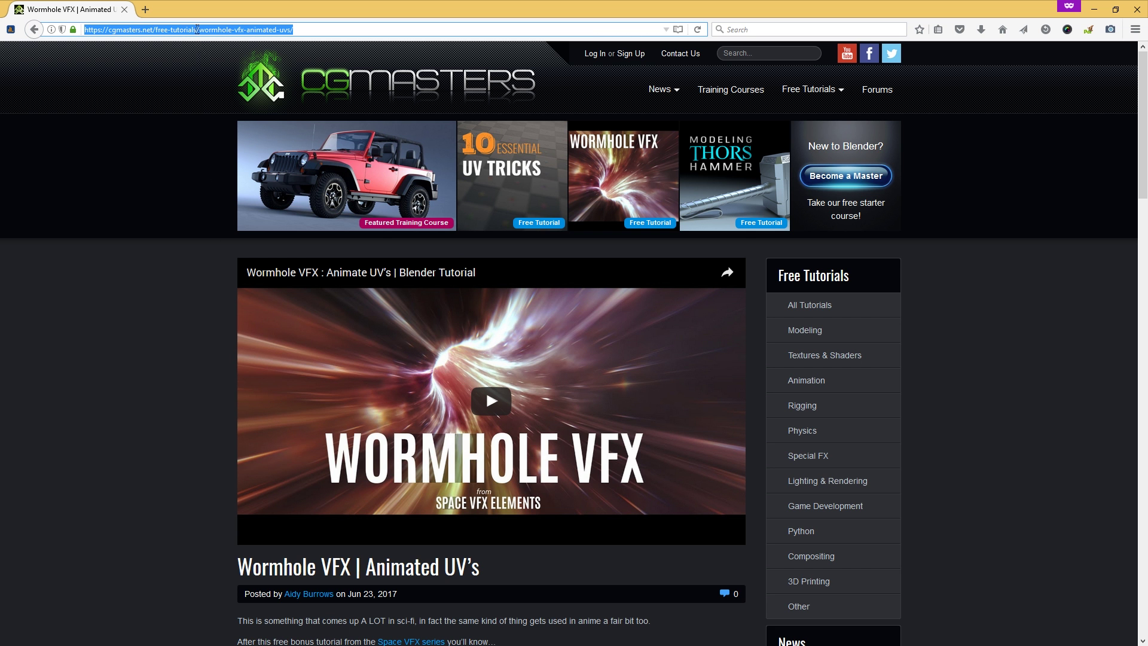
pyautogui.write('vlcpla')
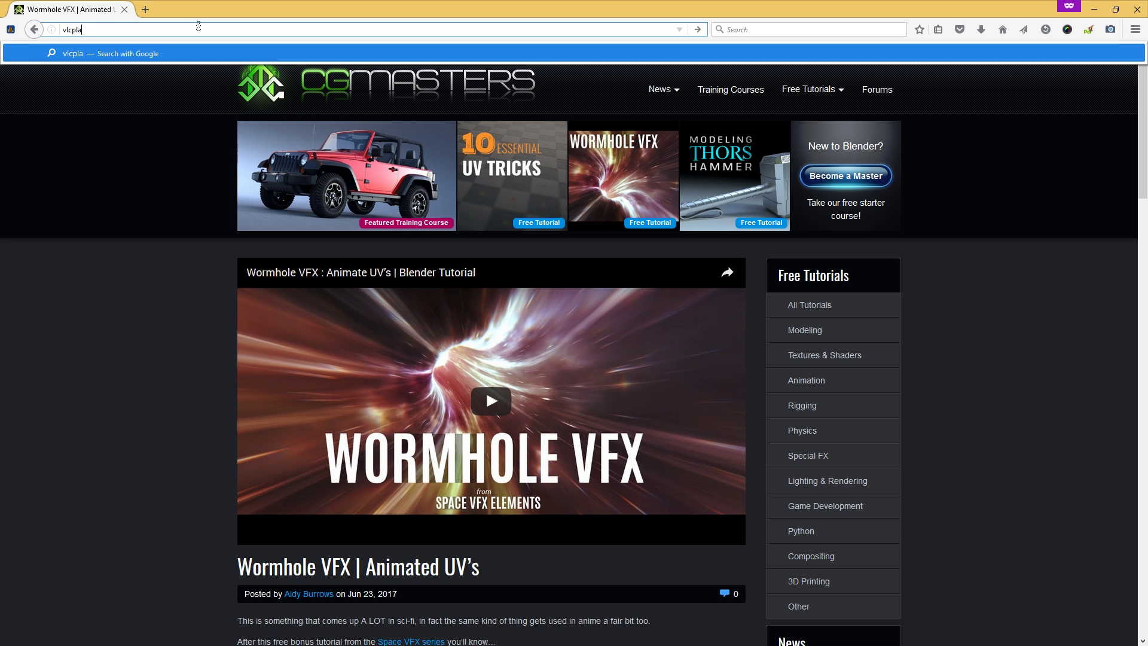
pyautogui.write('yer')
pyautogui.press('Return')
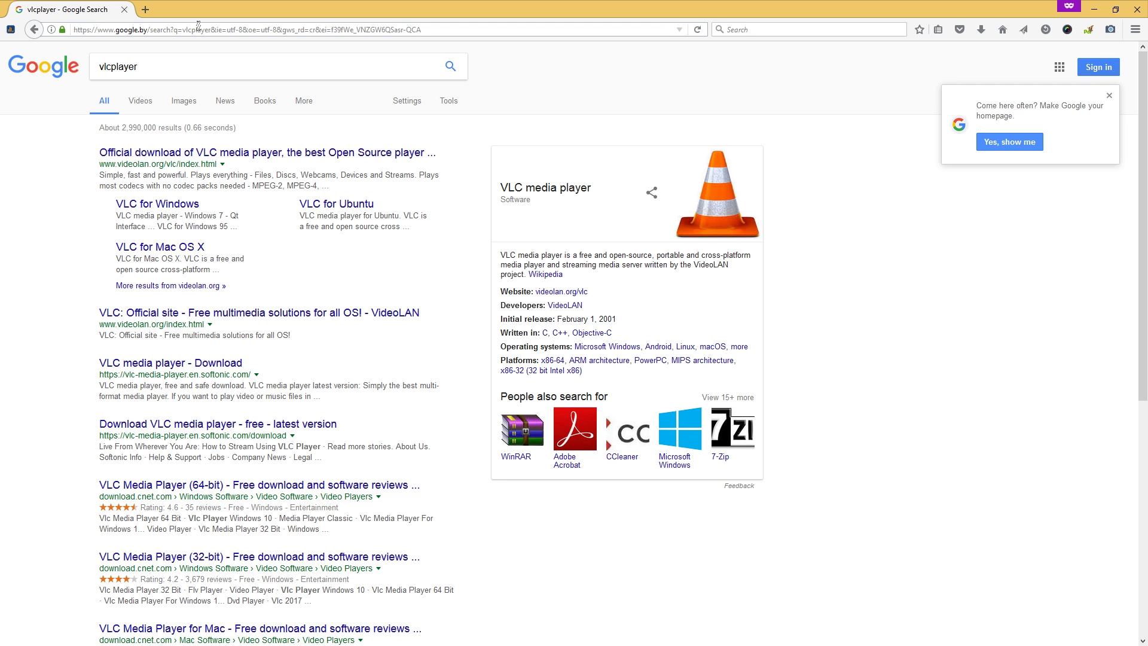
pyautogui.click(254, 156)
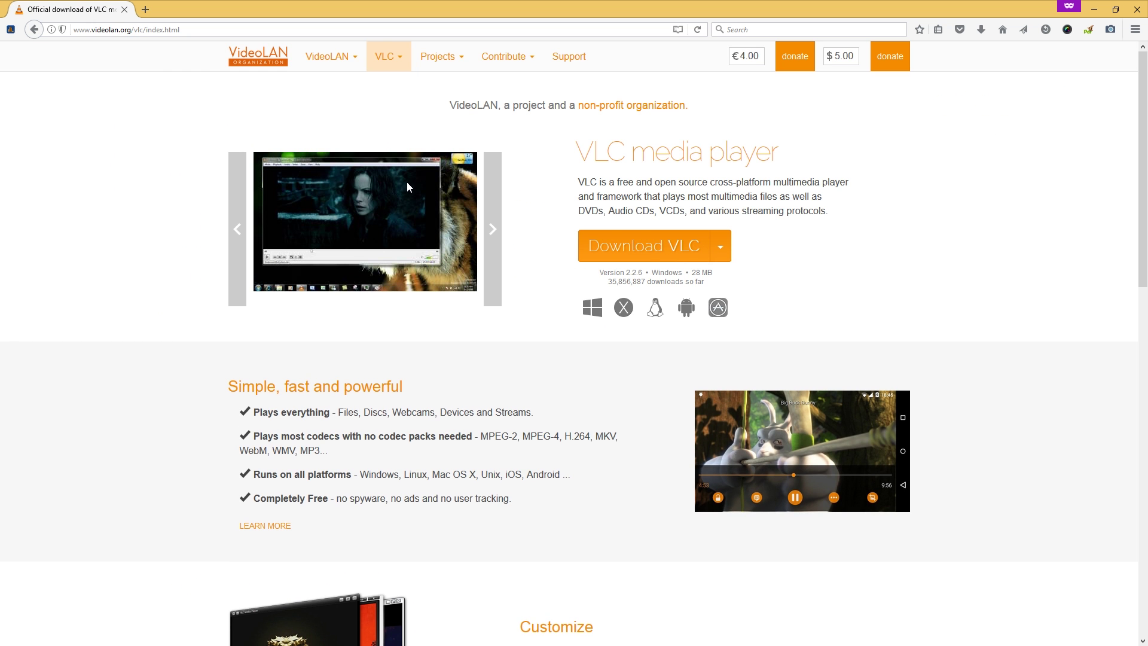
pyautogui.click(653, 258)
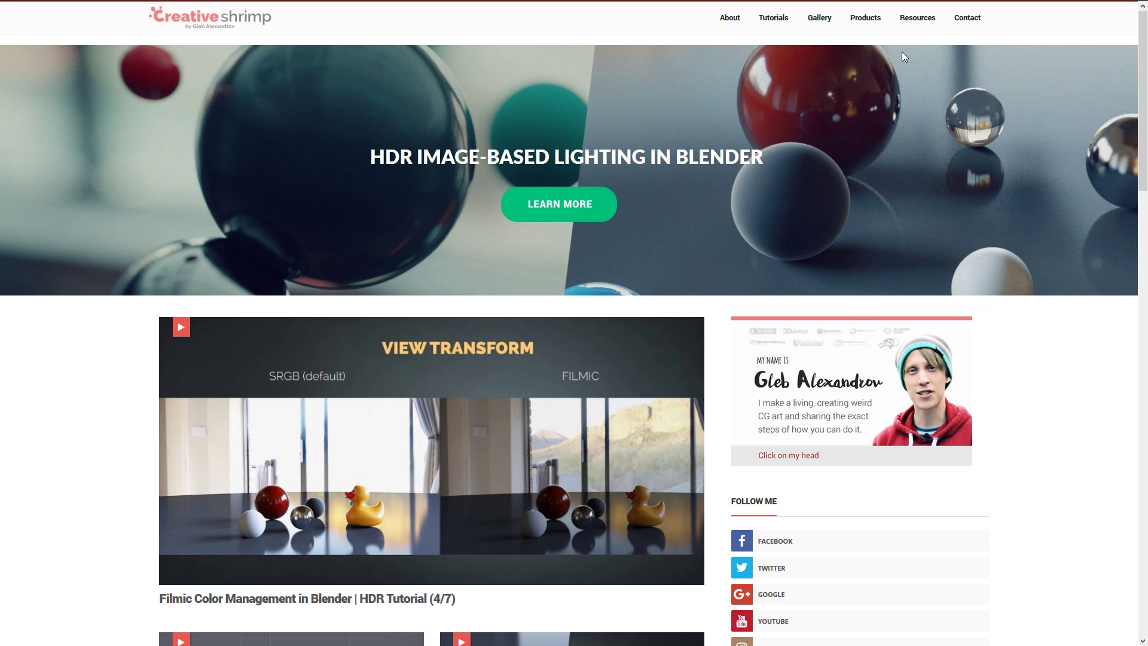
# - Go to the Creative Shrimp Contact page and open the author's Twitter profile
pyautogui.click(959, 24)
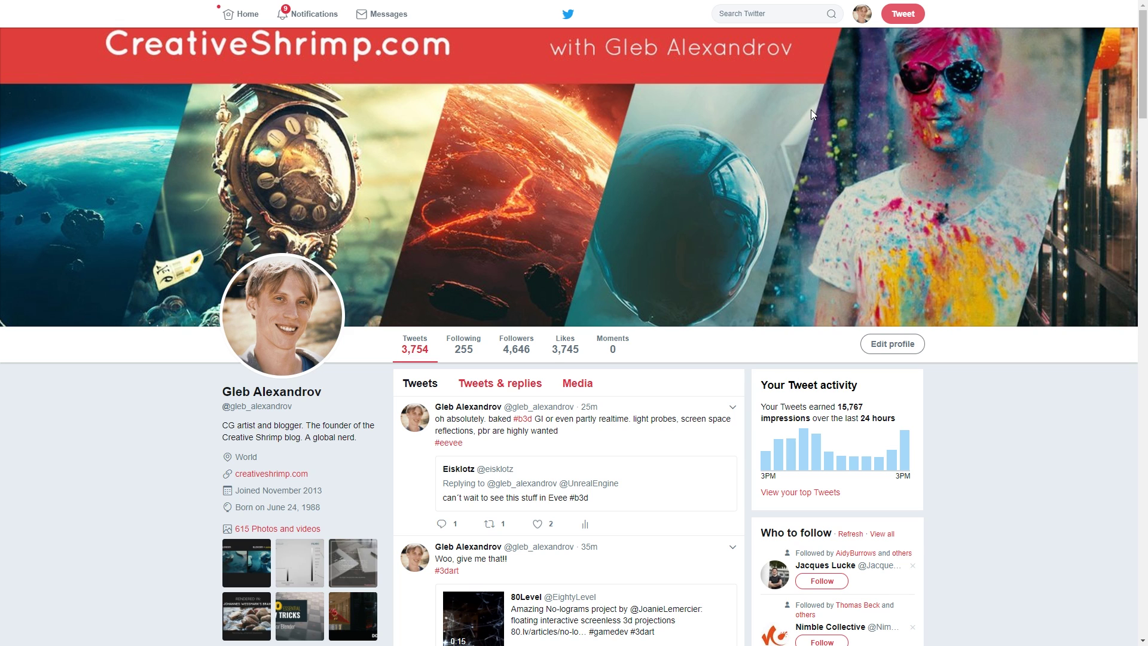
# - Search Twitter for the other author by name and open his profile
pyautogui.click(786, 8)
pyautogui.write('aid')
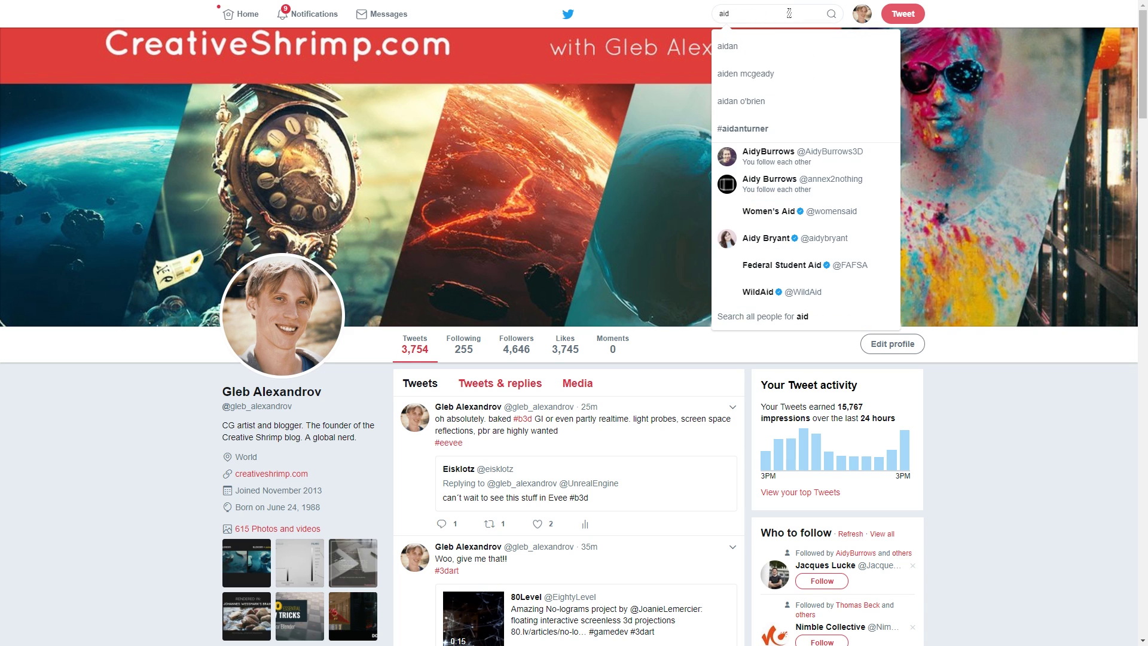
pyautogui.click(752, 159)
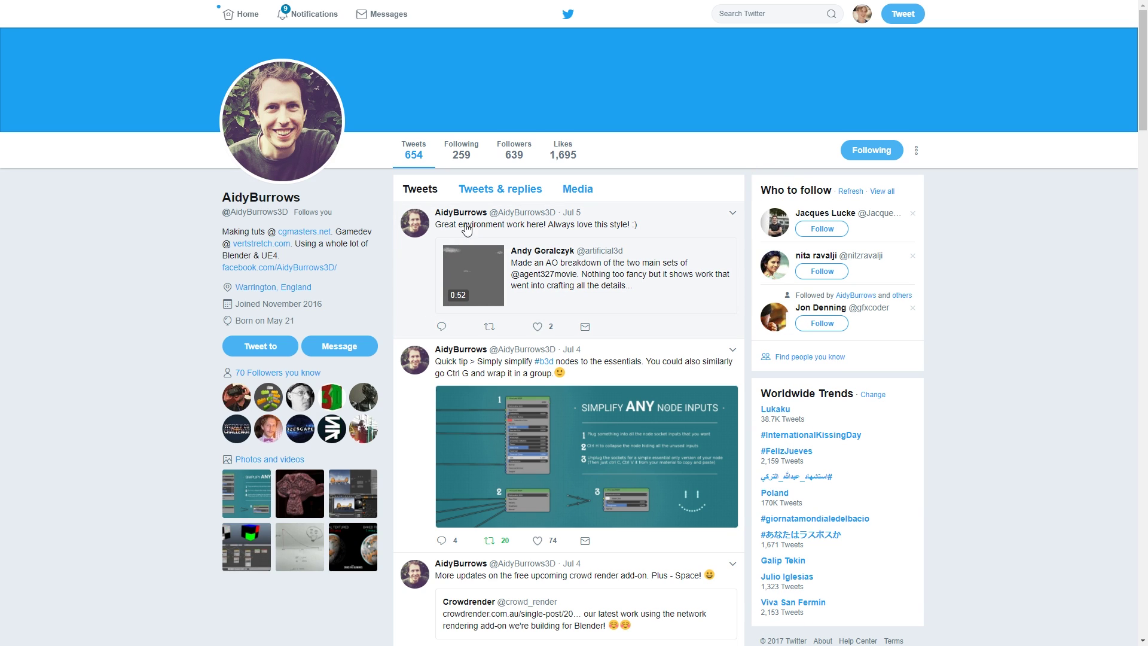
# - Draft a direct message asking him to resend the Space VFX receipt, including the buyer's e-mail address
pyautogui.click(336, 348)
pyautogui.write('hey ')
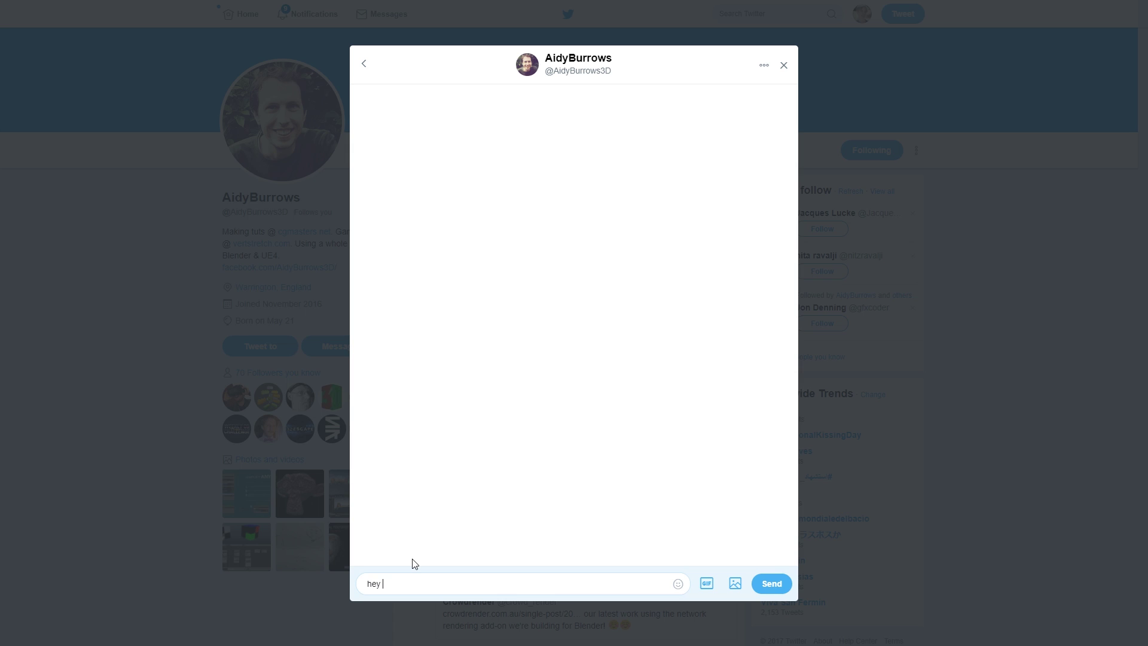
pyautogui.write('Aidy, can you resend the receipt for Space VFX plz')
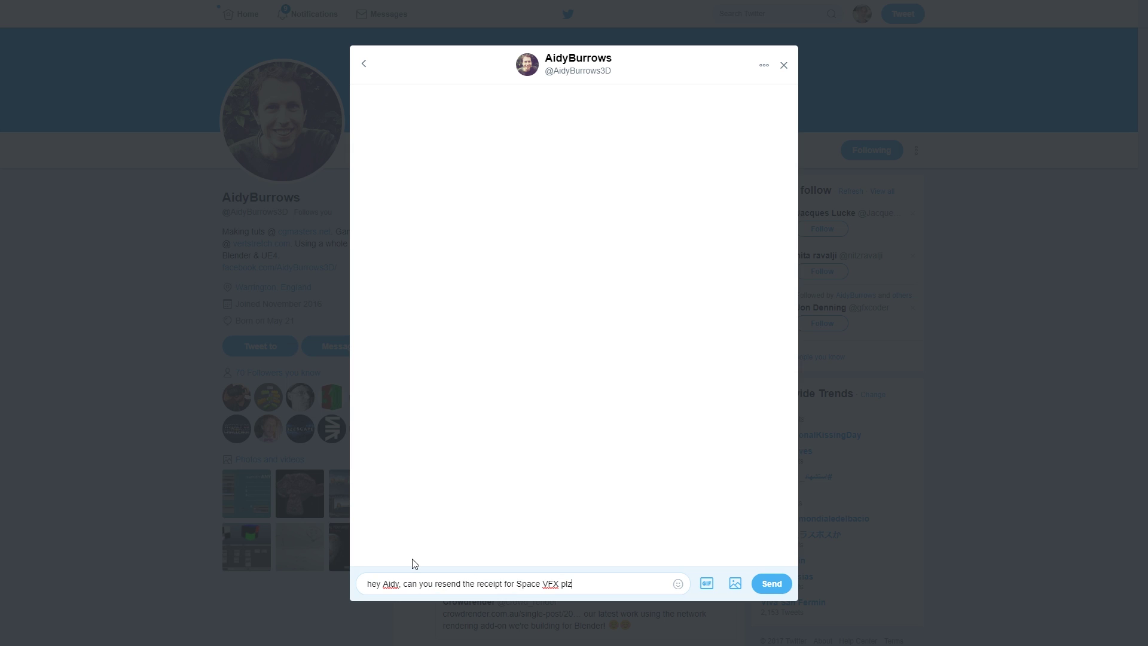
pyautogui.write('email: email@m')
pyautogui.press('BackSpace')
pyautogui.write('email.com')
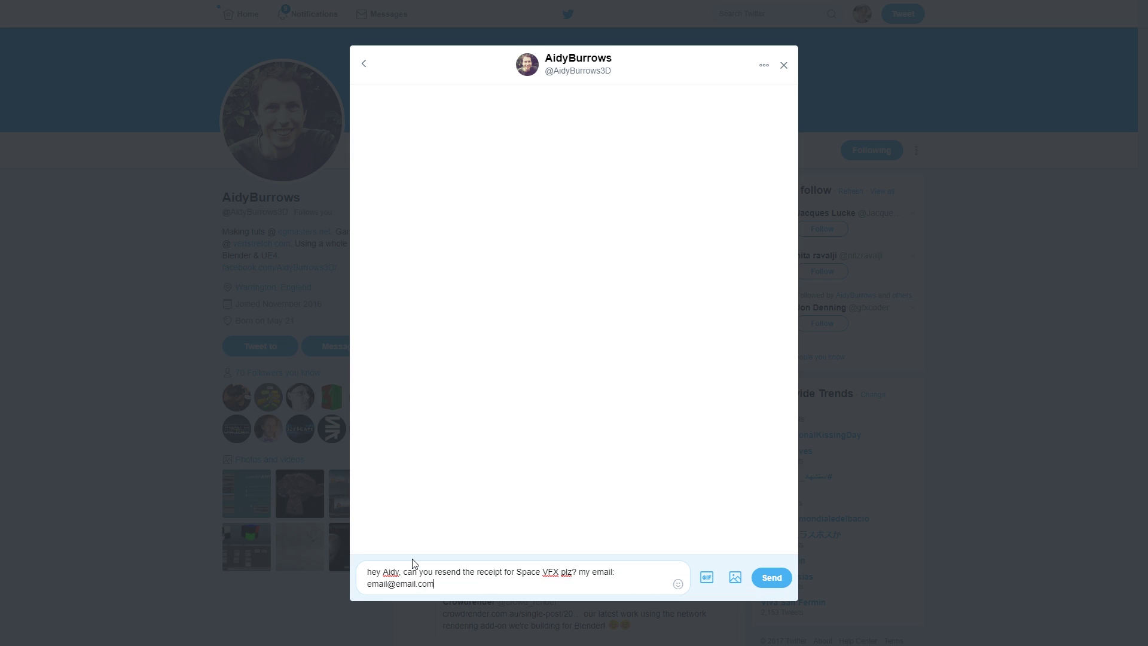